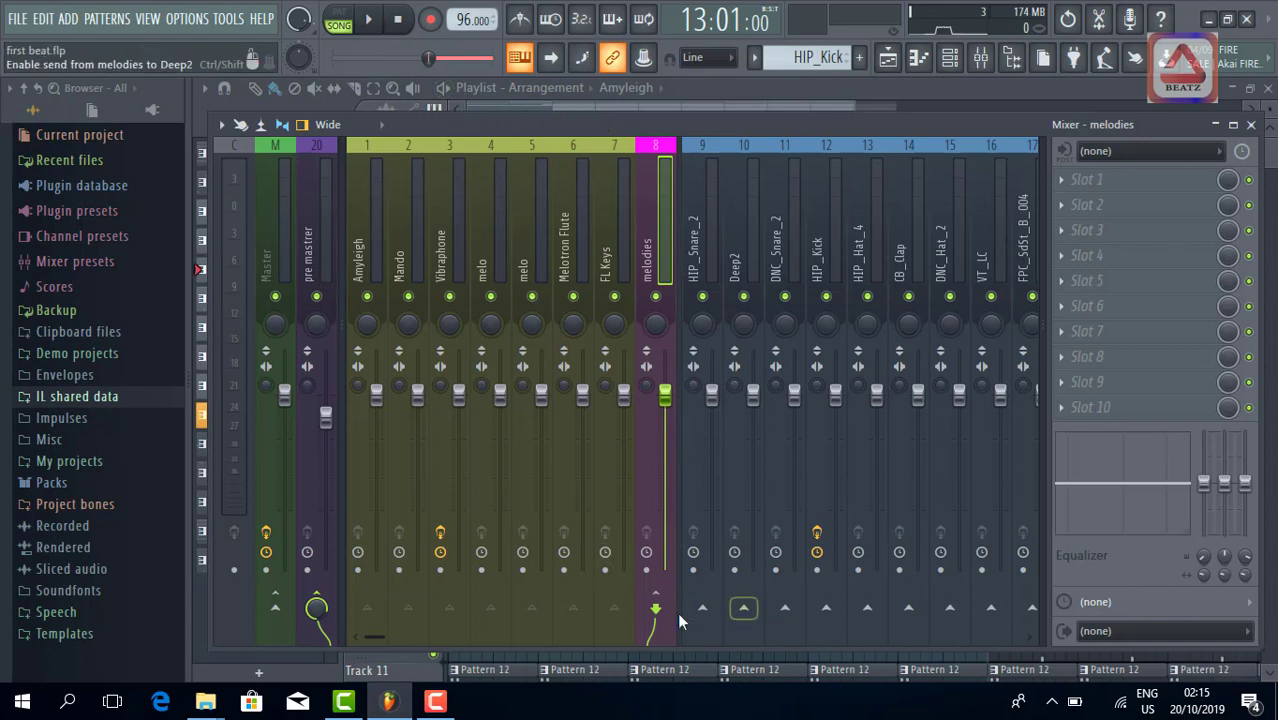
# Step: Inspect the drums bus on mixer track 18 and the routing of the drum tracks into it
pyautogui.moveTo(378, 634); pyautogui.dragTo(351, 660)
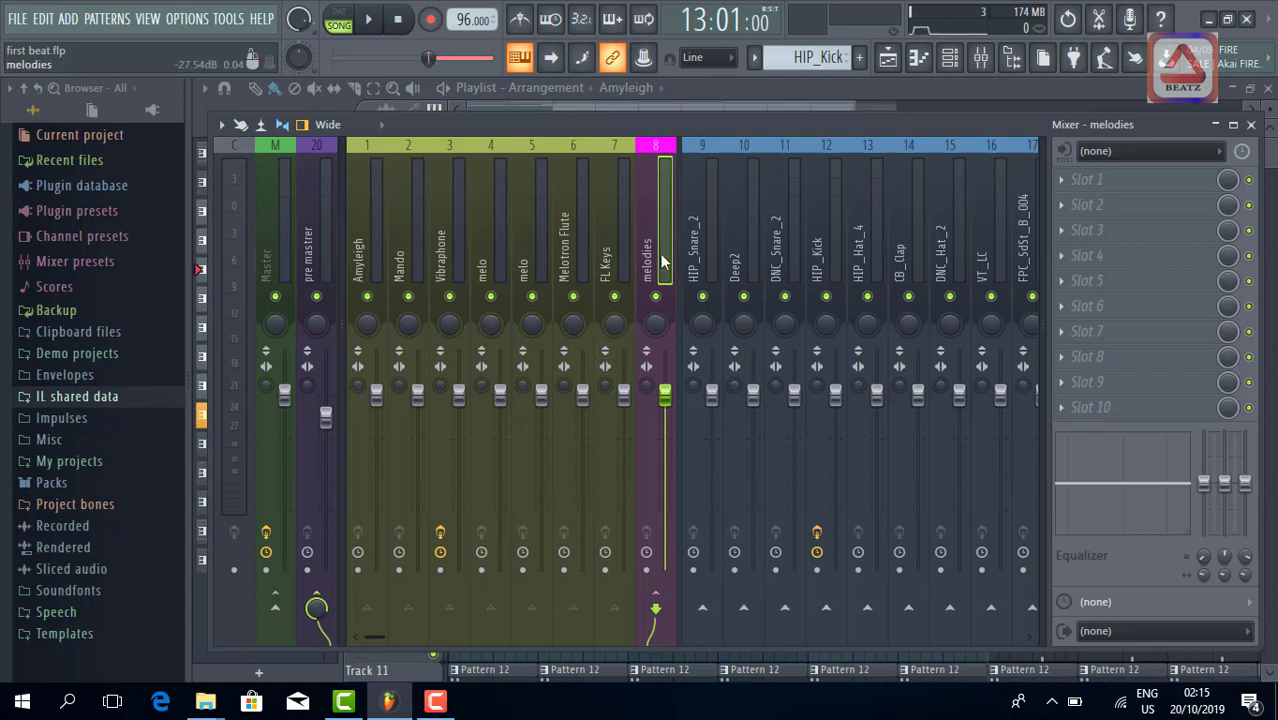
pyautogui.moveTo(365, 637); pyautogui.dragTo(420, 645)
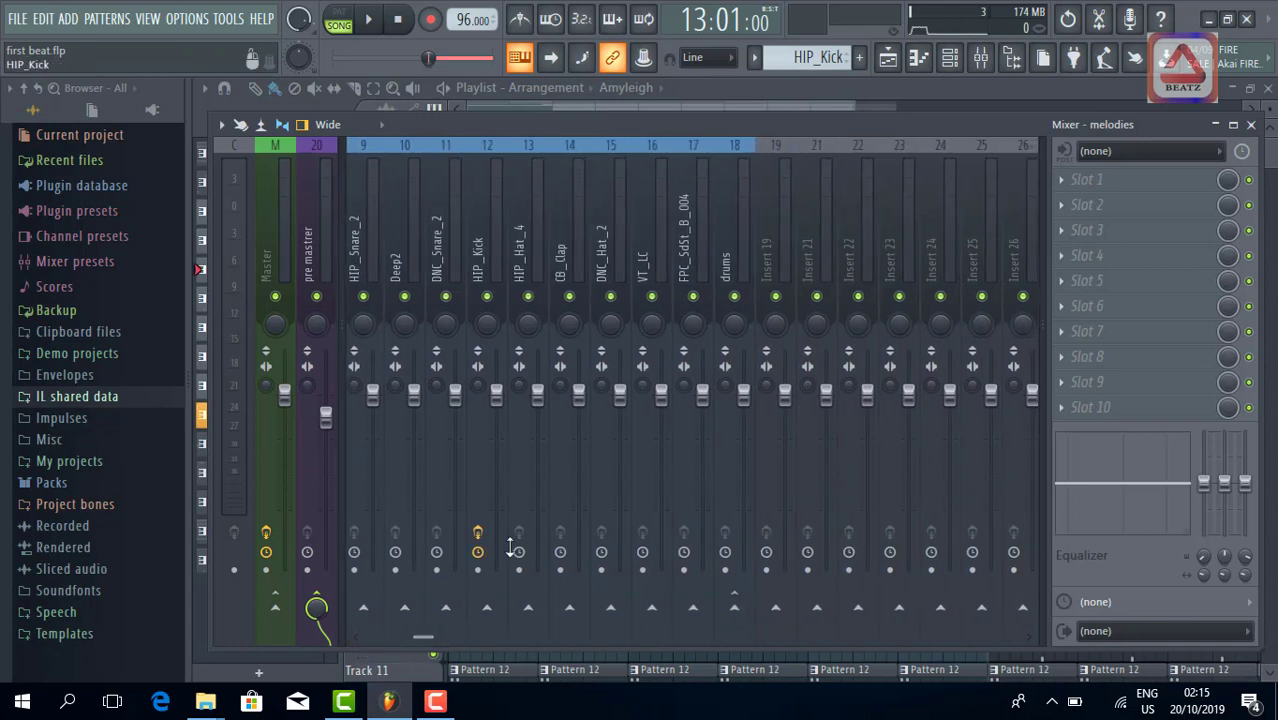
pyautogui.click(736, 266)
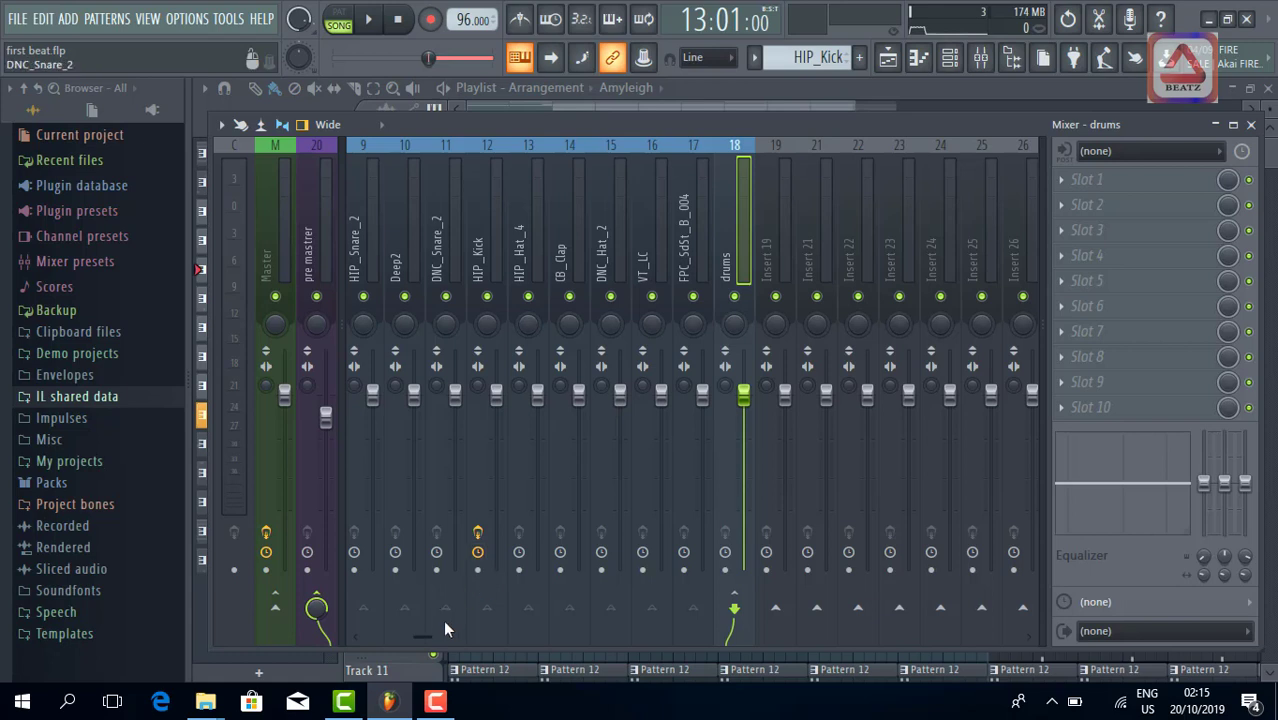
pyautogui.moveTo(423, 639); pyautogui.dragTo(360, 636)
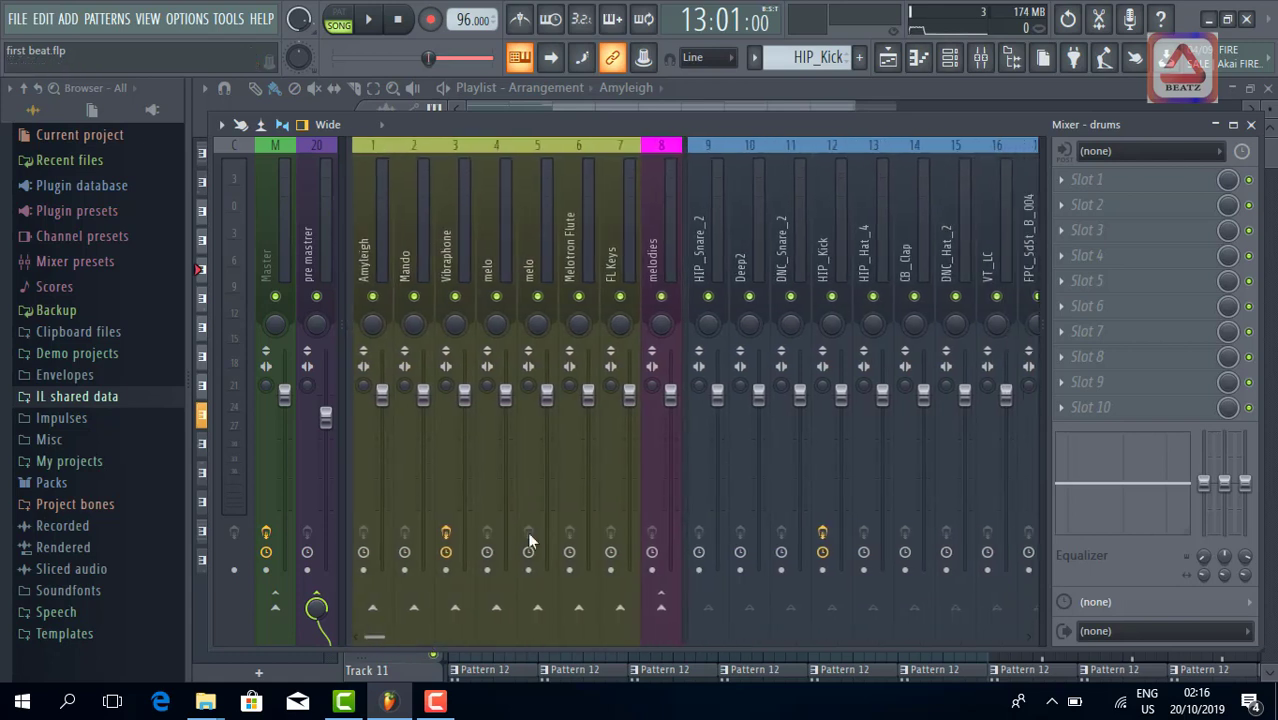
# Step: Load Maximus into the first effect slot of the melodies mixer track
pyautogui.click(662, 230)
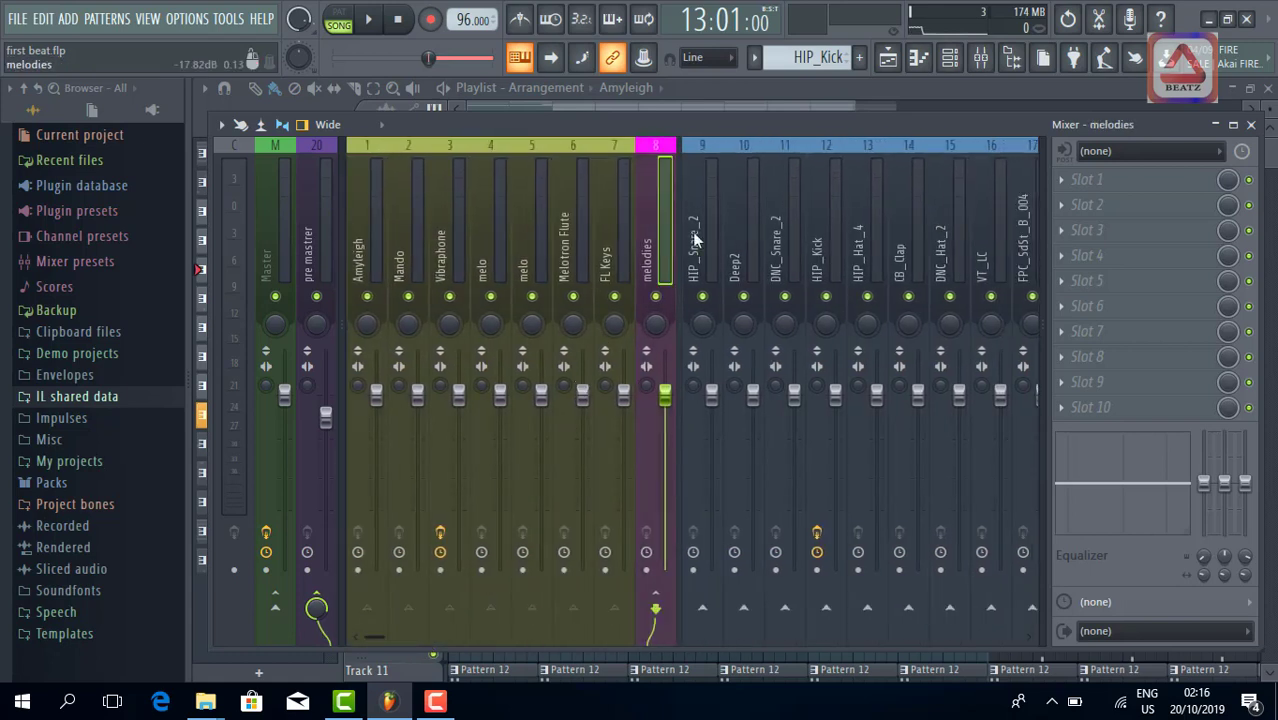
pyautogui.click(1062, 177)
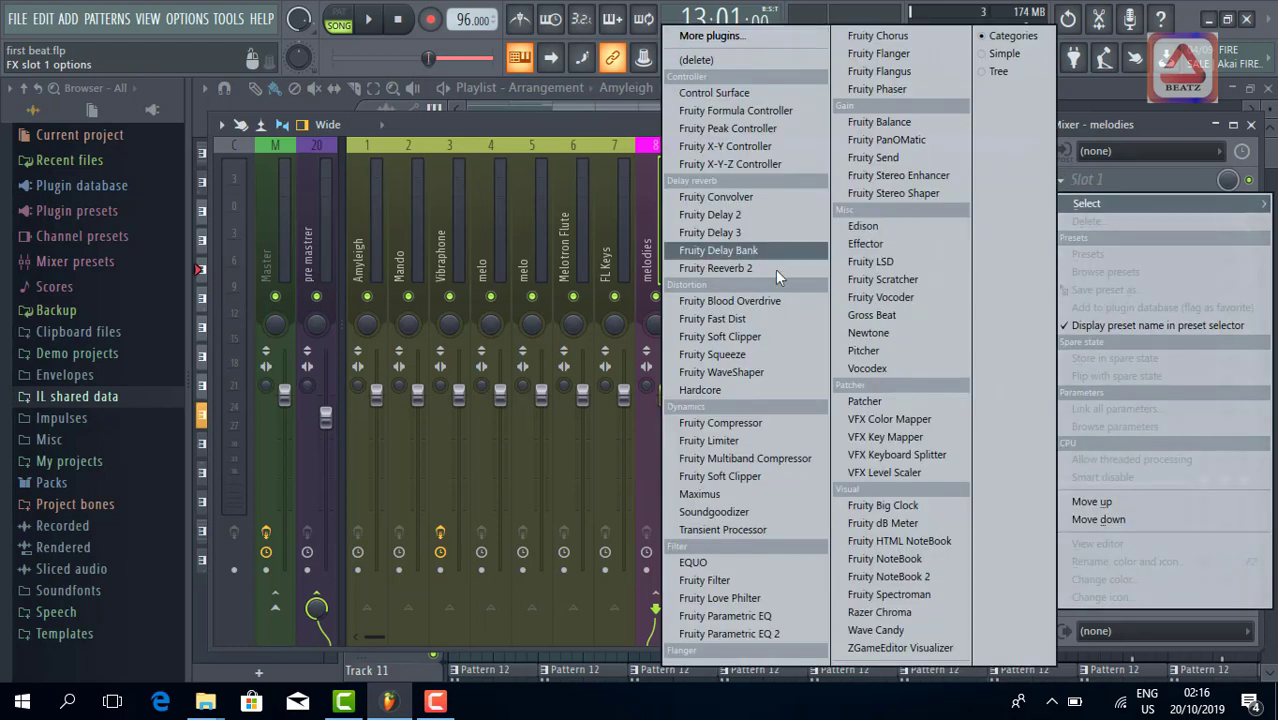
pyautogui.click(701, 495)
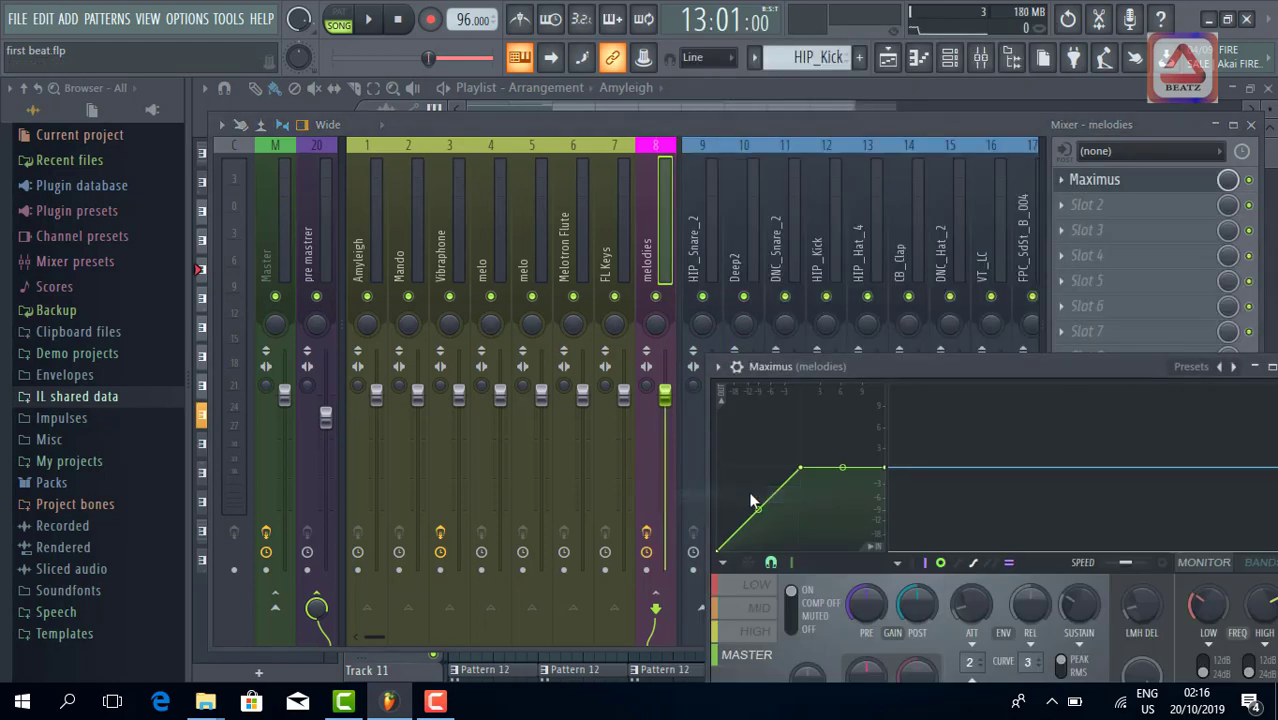
pyautogui.moveTo(910, 372); pyautogui.dragTo(587, 172)
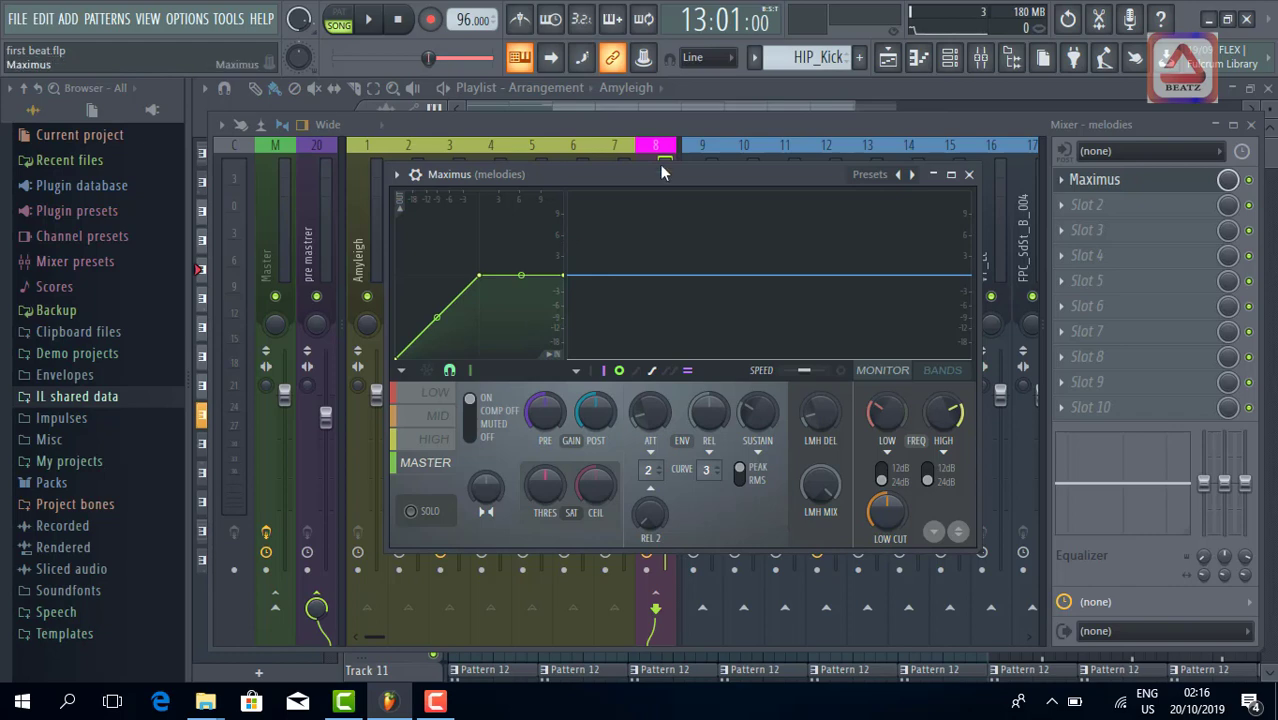
# Step: Solo the Amyleigh mixer track and unmute tracks 2 to 7 so only the melodic instruments play through the melodies bus
pyautogui.moveTo(660, 168); pyautogui.dragTo(798, 413)
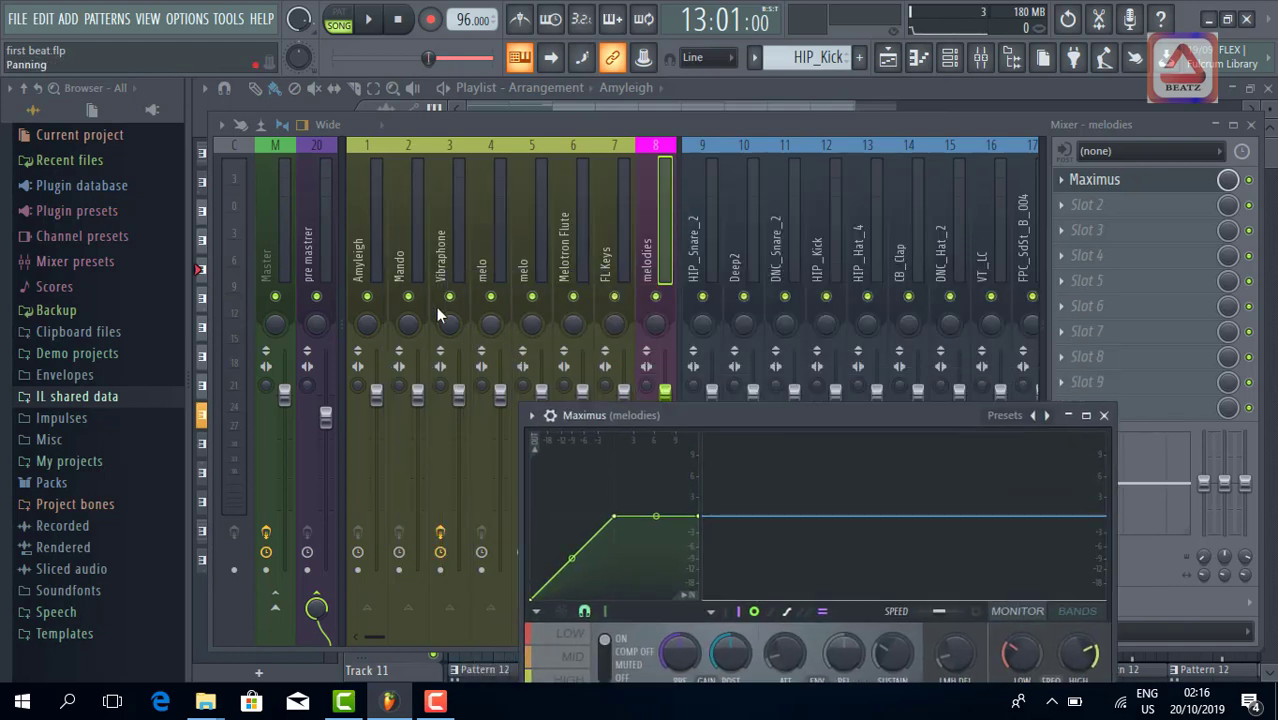
pyautogui.rightClick(366, 298)
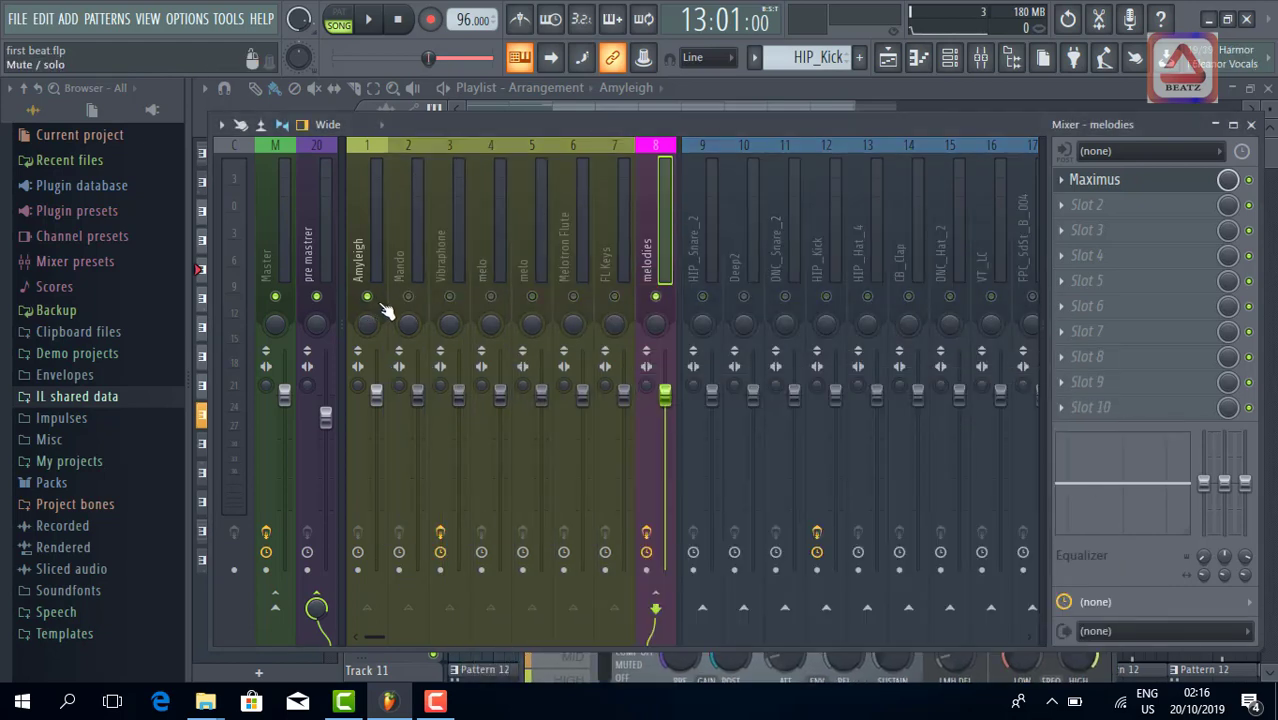
pyautogui.click(408, 298)
pyautogui.click(450, 298)
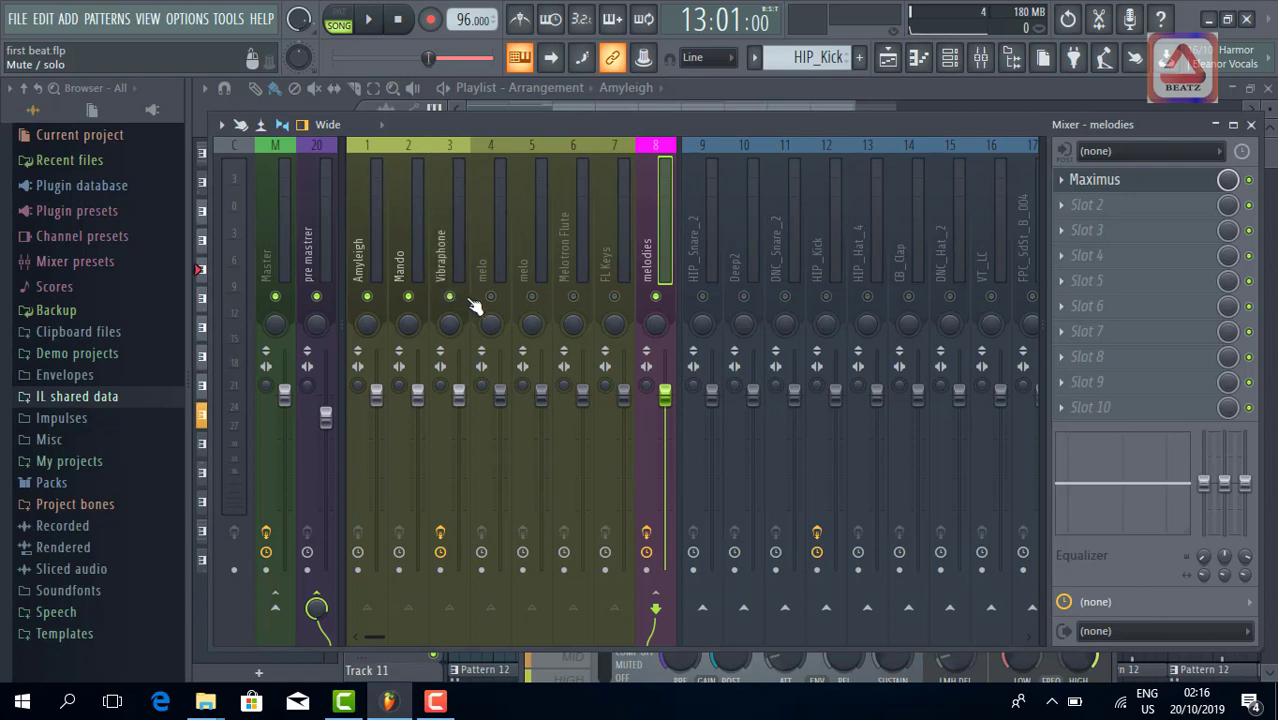
pyautogui.click(490, 297)
pyautogui.click(531, 297)
pyautogui.click(573, 297)
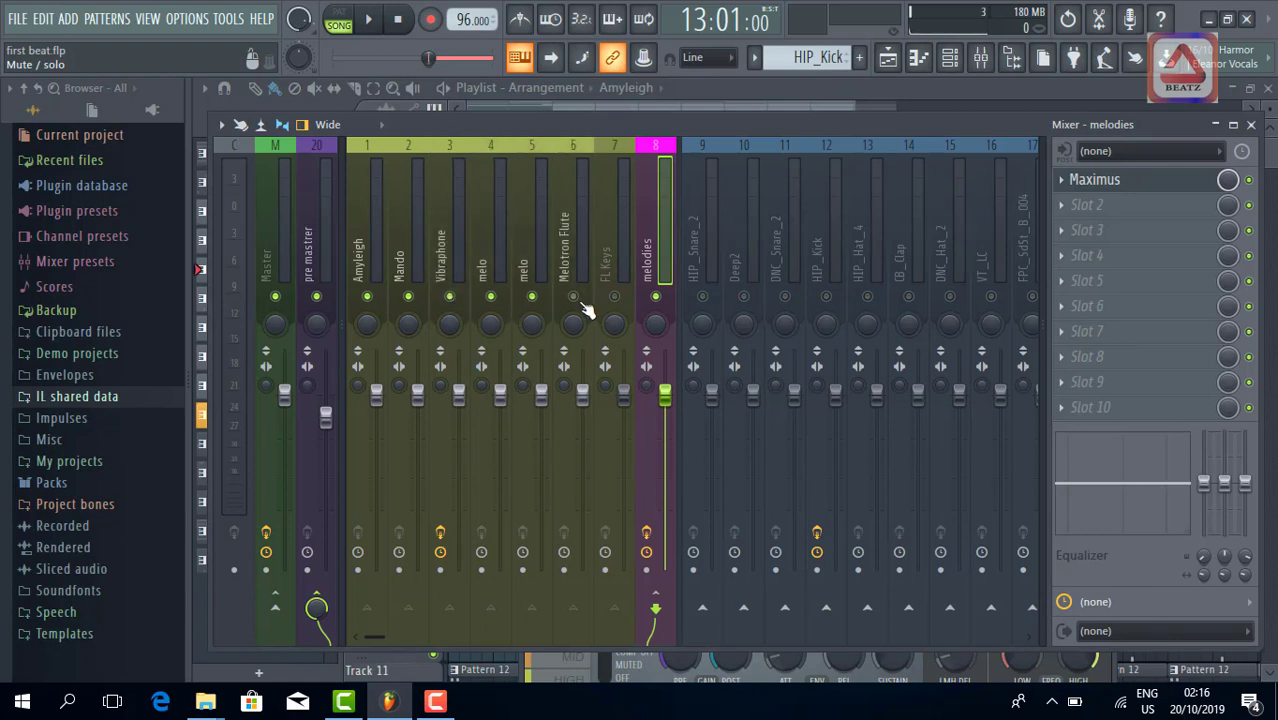
pyautogui.click(614, 297)
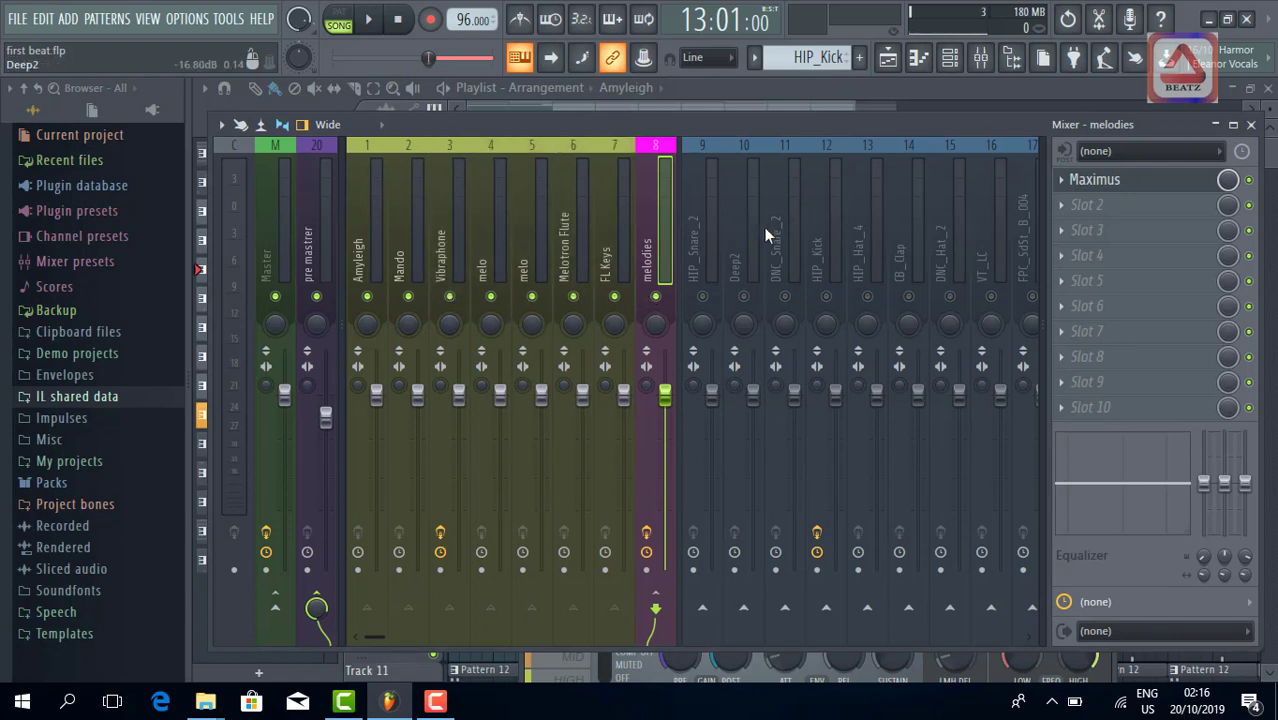
# Step: Reopen Maximus on the melodies track and play back the song section to capture its waveform in the monitor
pyautogui.click(1130, 186)
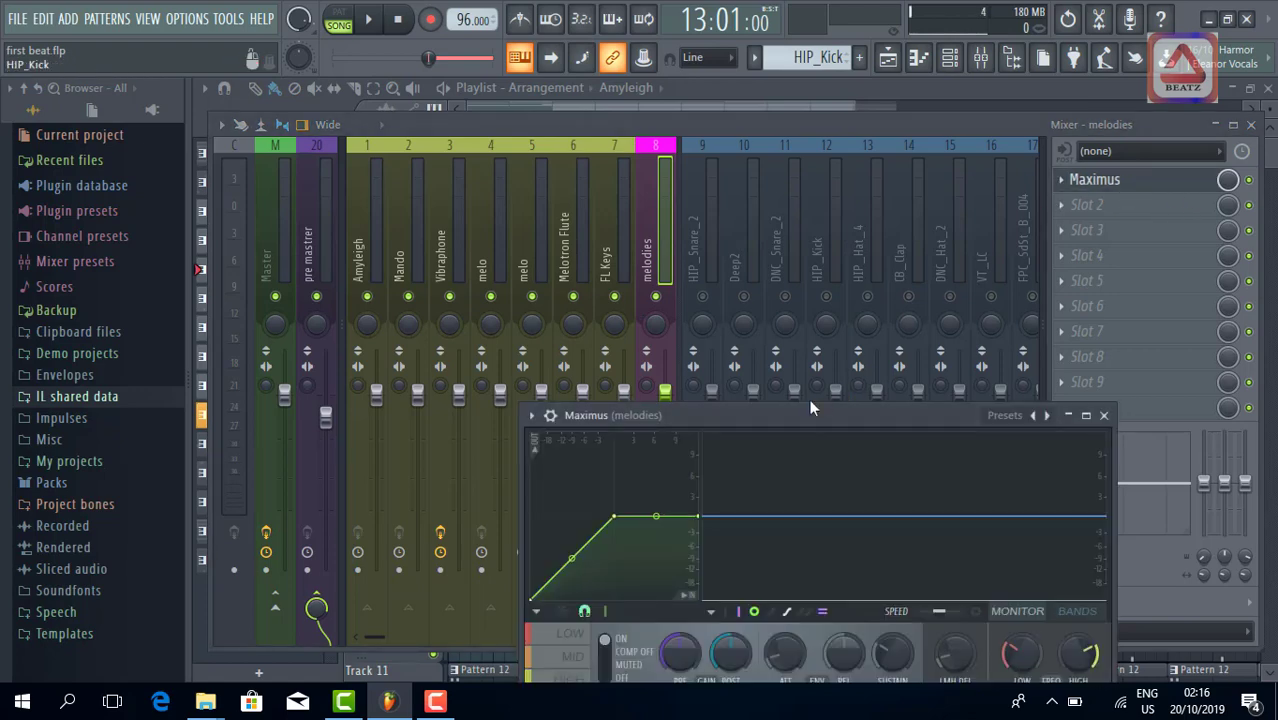
pyautogui.moveTo(802, 414); pyautogui.dragTo(728, 161)
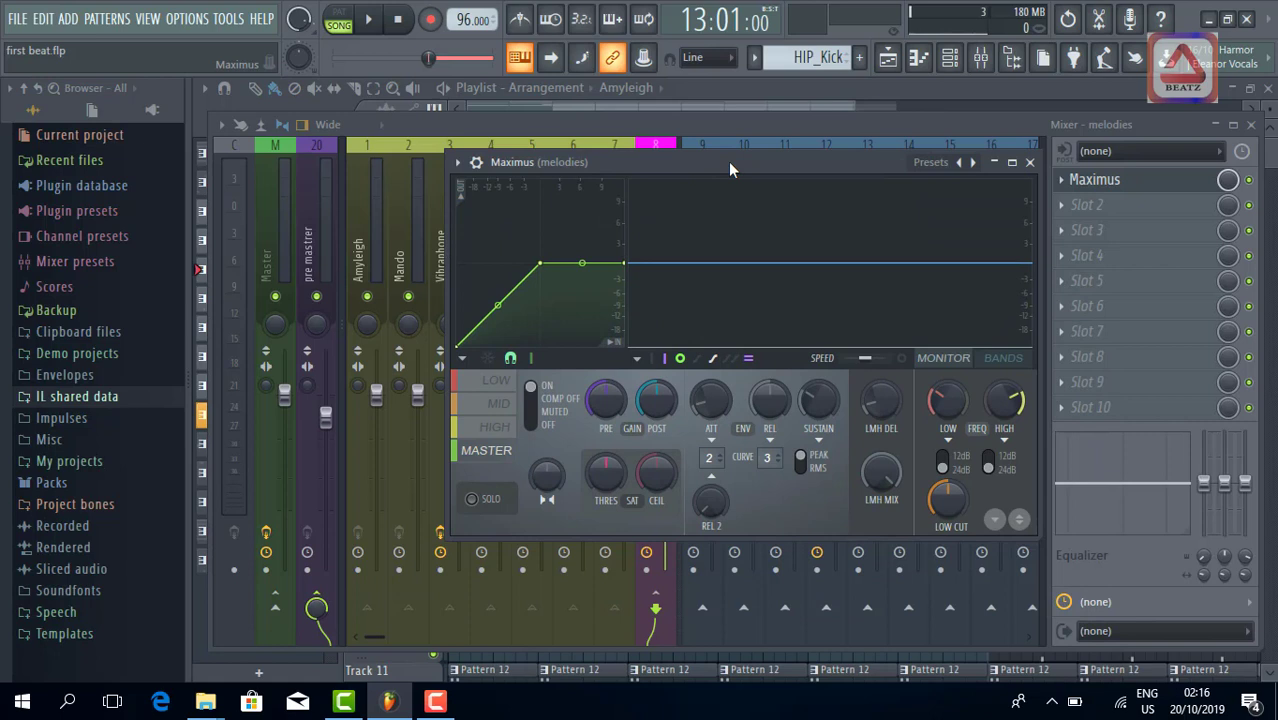
pyautogui.press('space')
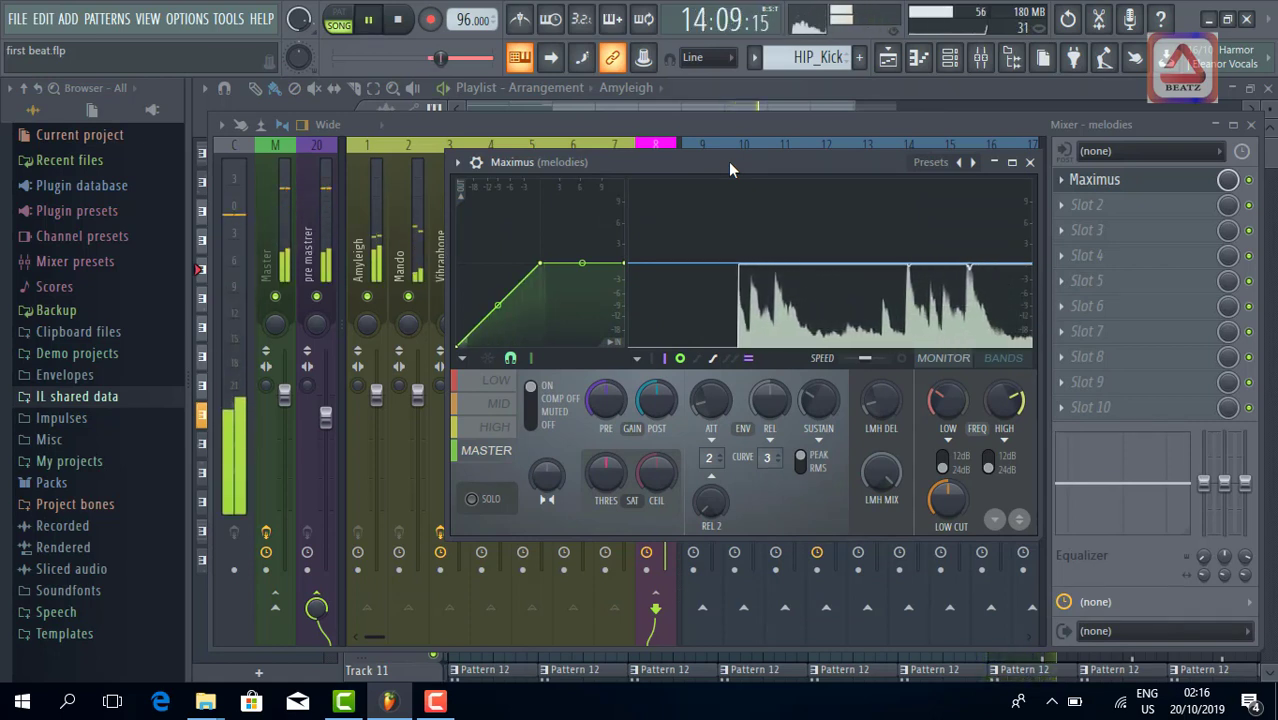
pyautogui.press('space')
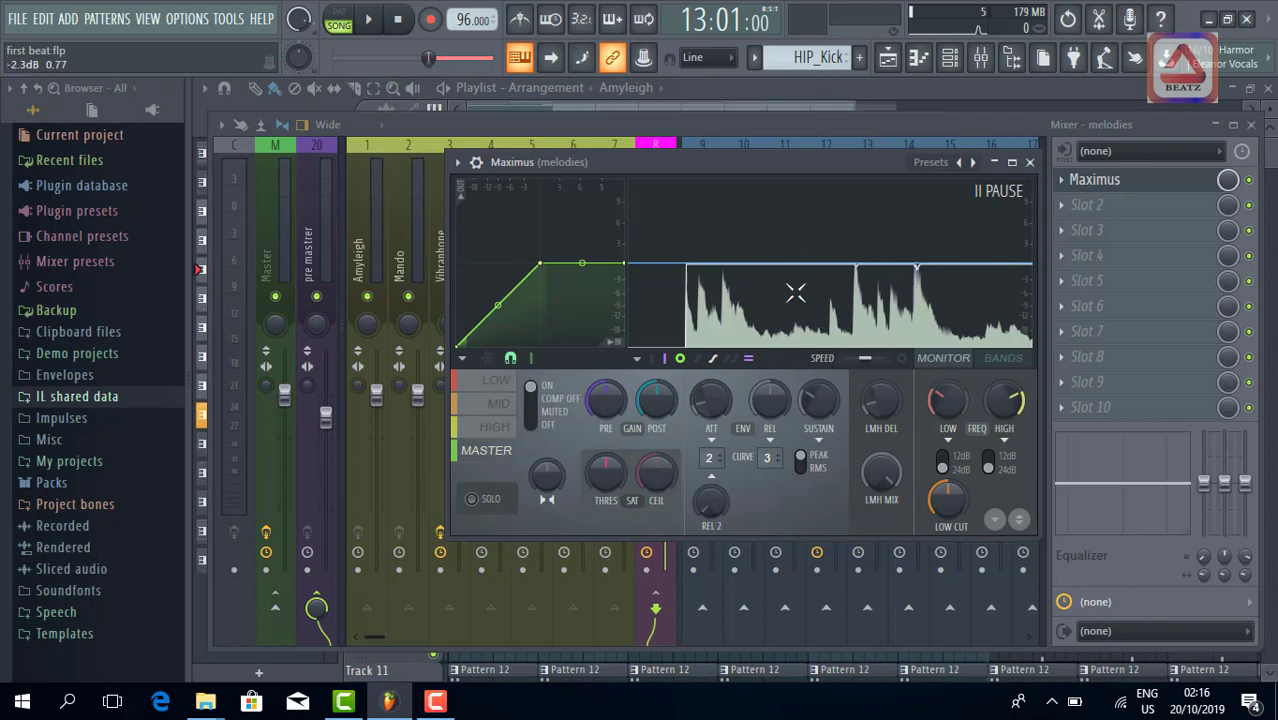
# Step: Examine the Maximus frequency band display and the monitor waveforms of the low, mid, high and master bands
pyautogui.click(1001, 362)
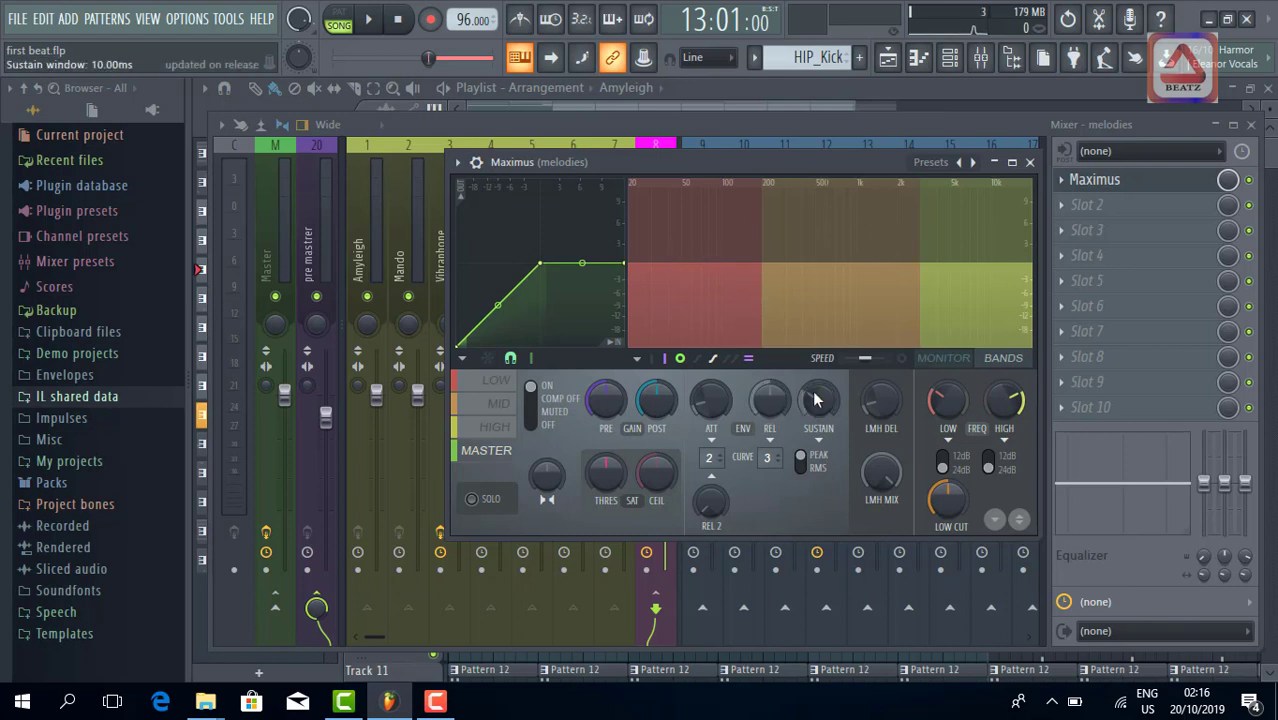
pyautogui.click(948, 364)
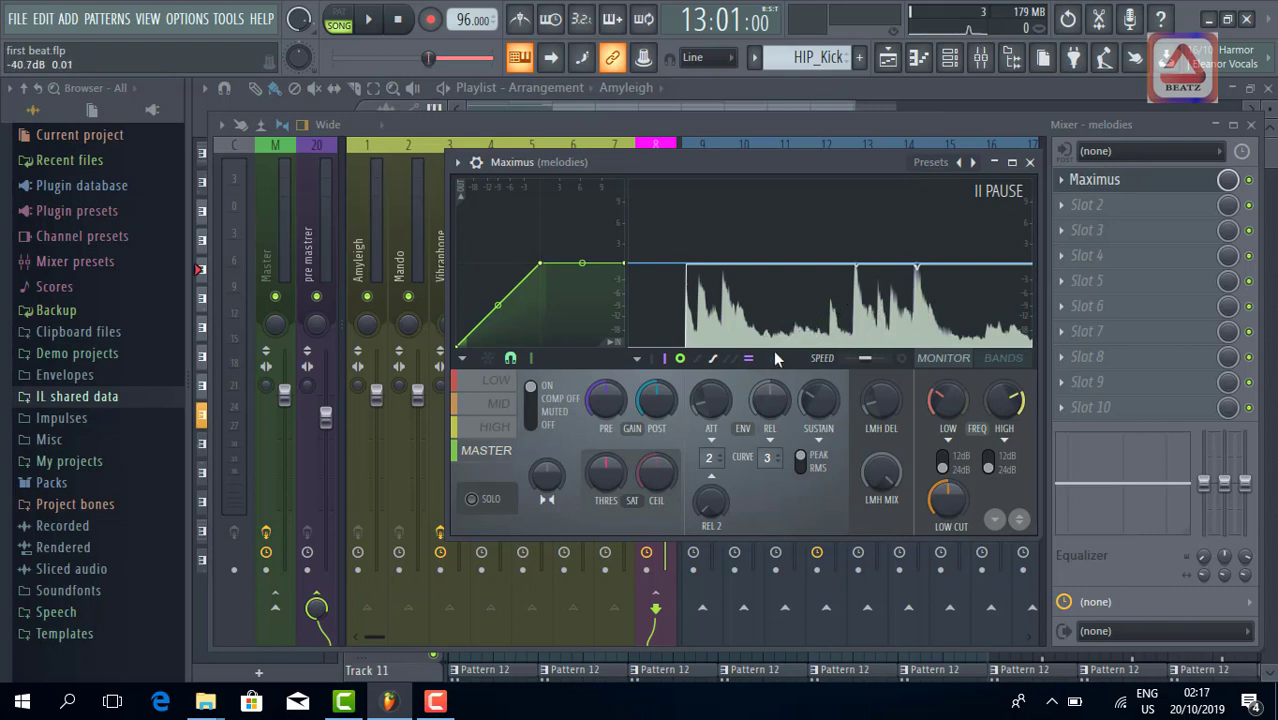
pyautogui.click(483, 390)
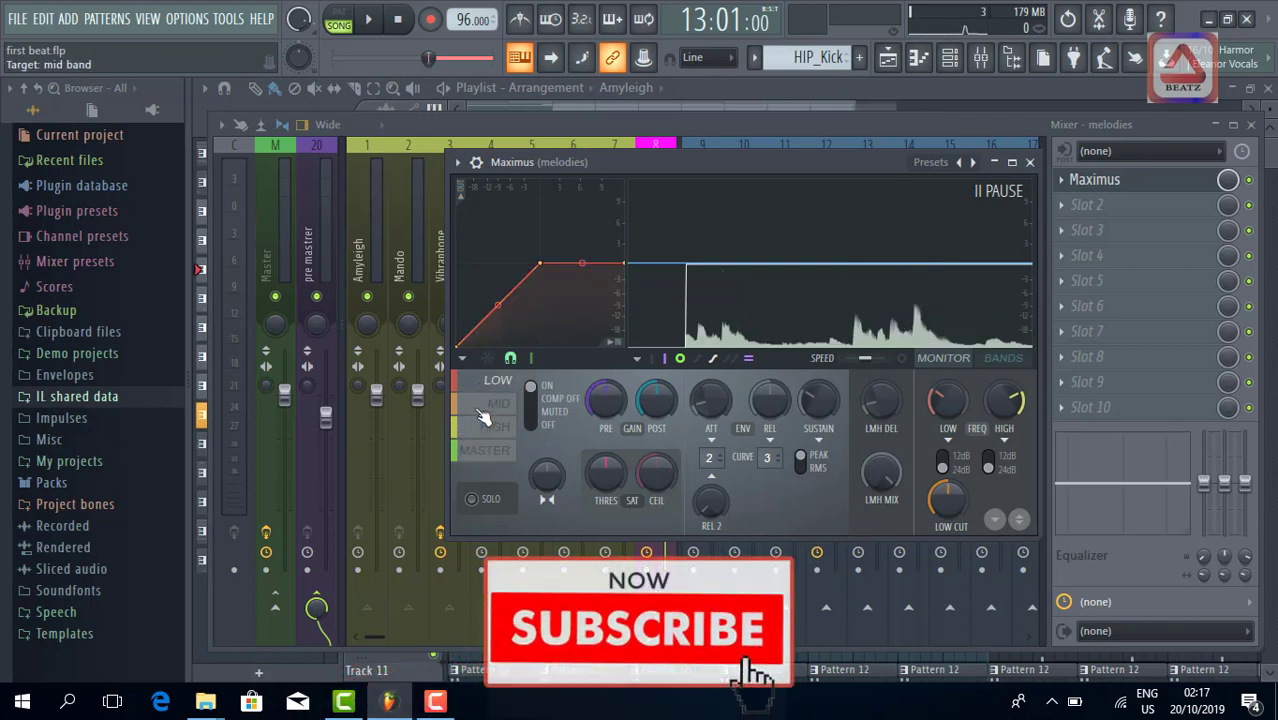
pyautogui.click(490, 404)
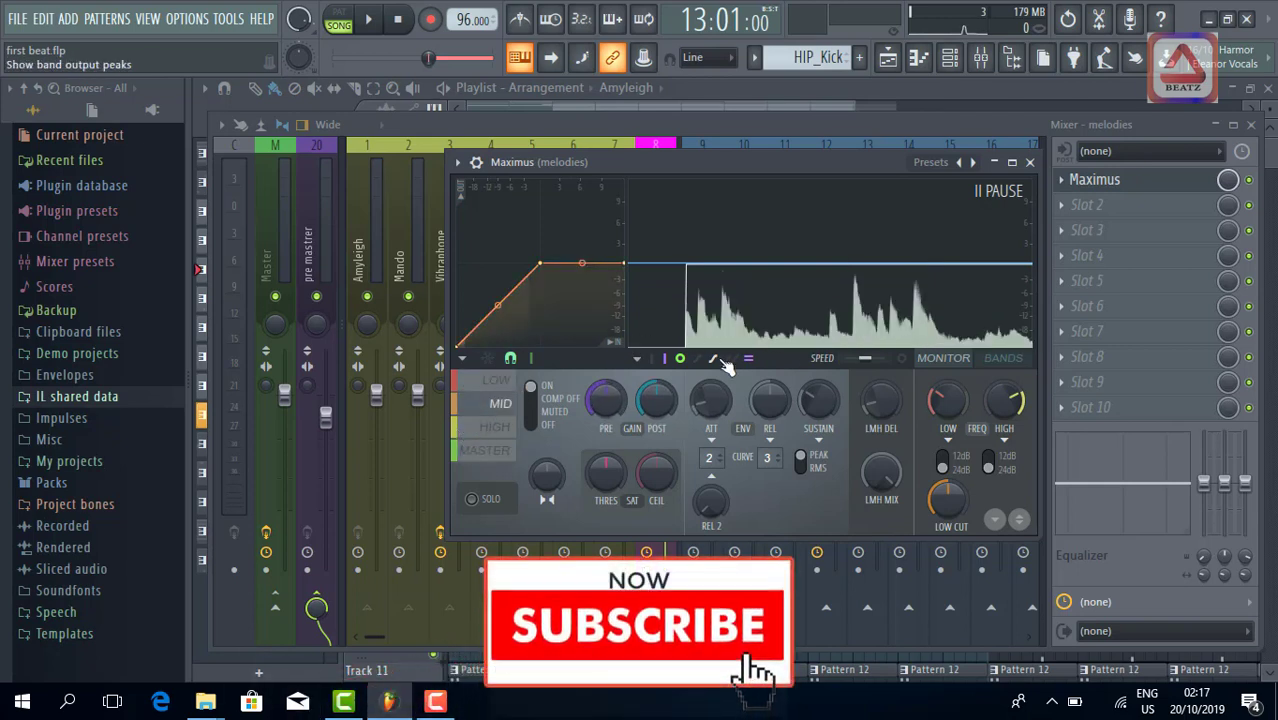
pyautogui.click(490, 428)
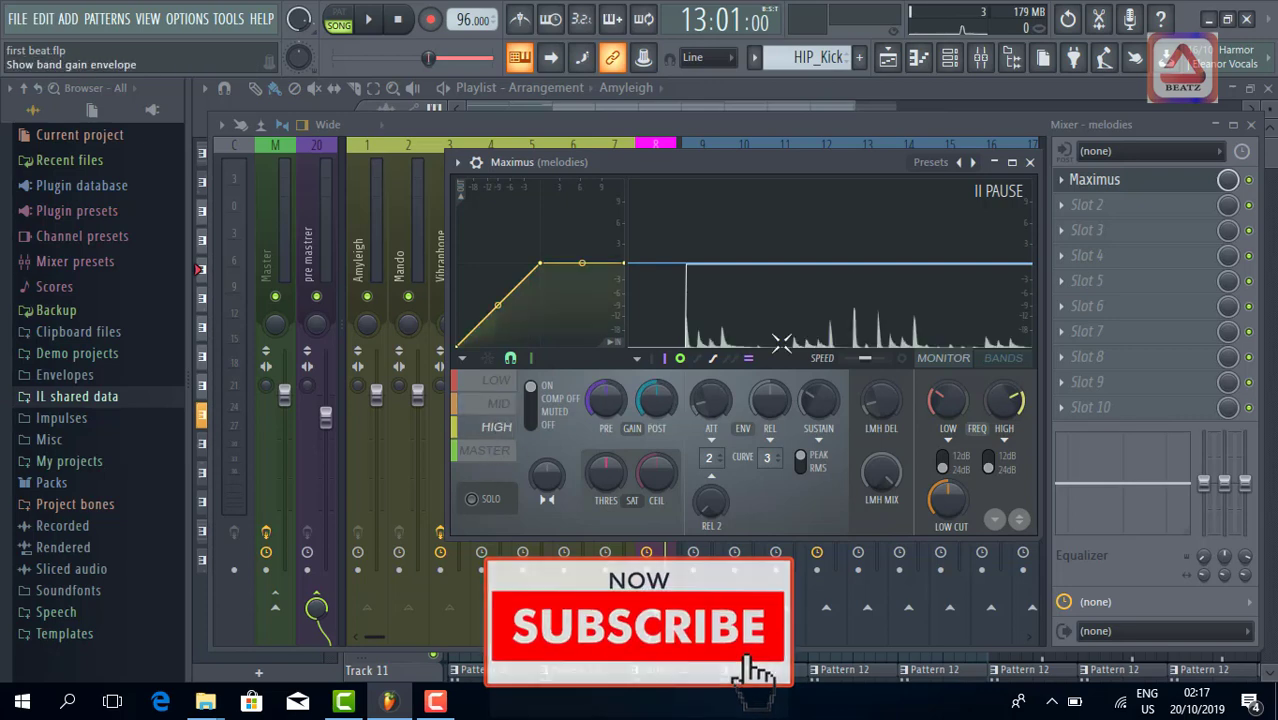
pyautogui.click(486, 450)
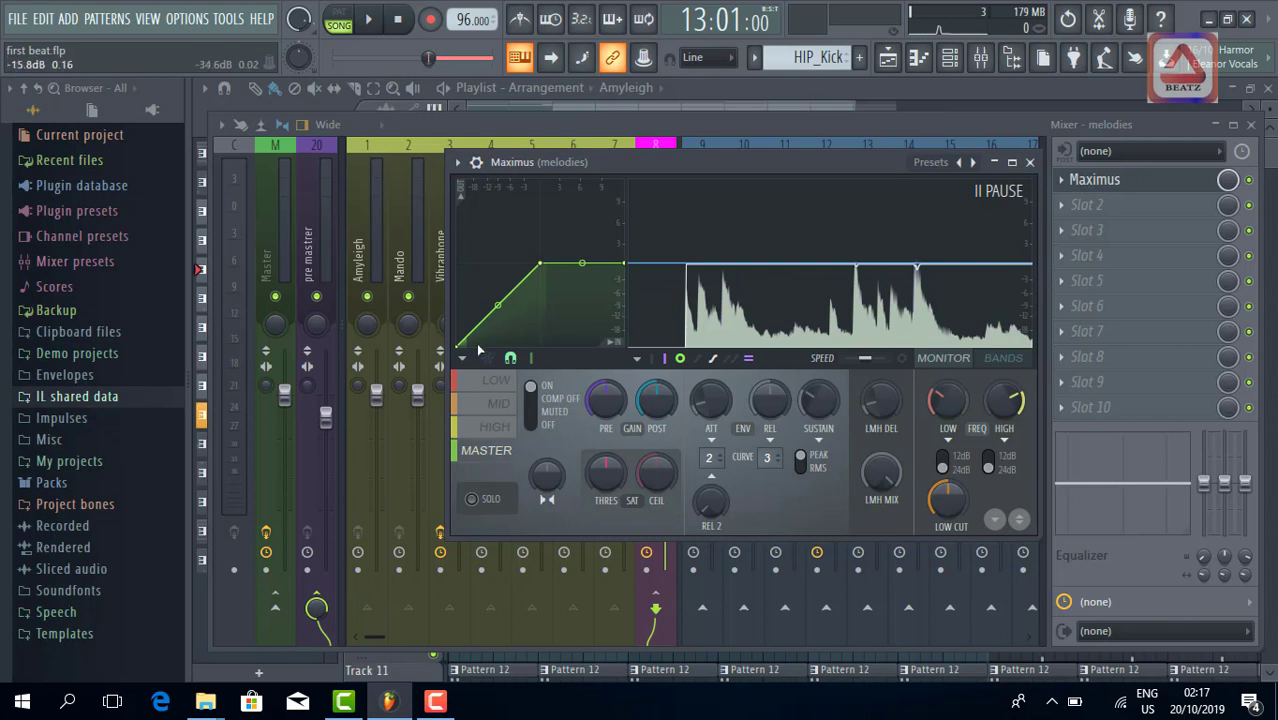
# Step: Turn on solo mode in Maximus and audition the low band on its own
pyautogui.click(476, 500)
pyautogui.click(498, 384)
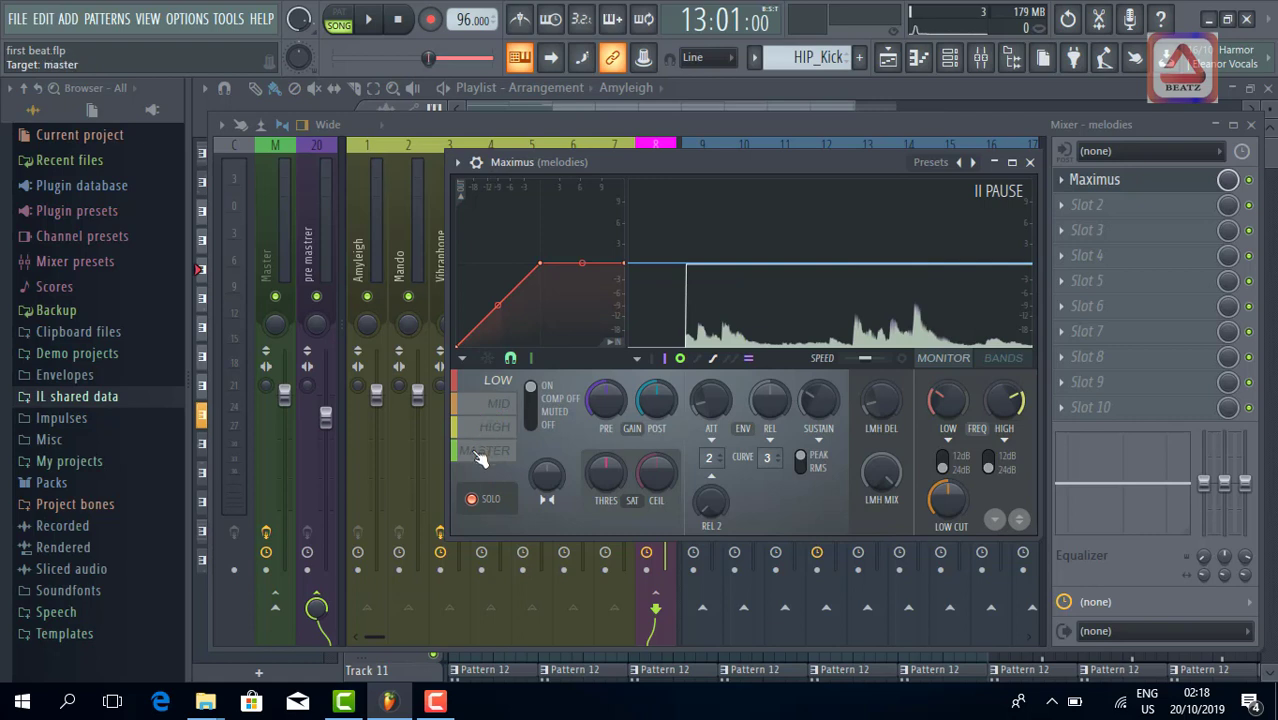
pyautogui.press('space')
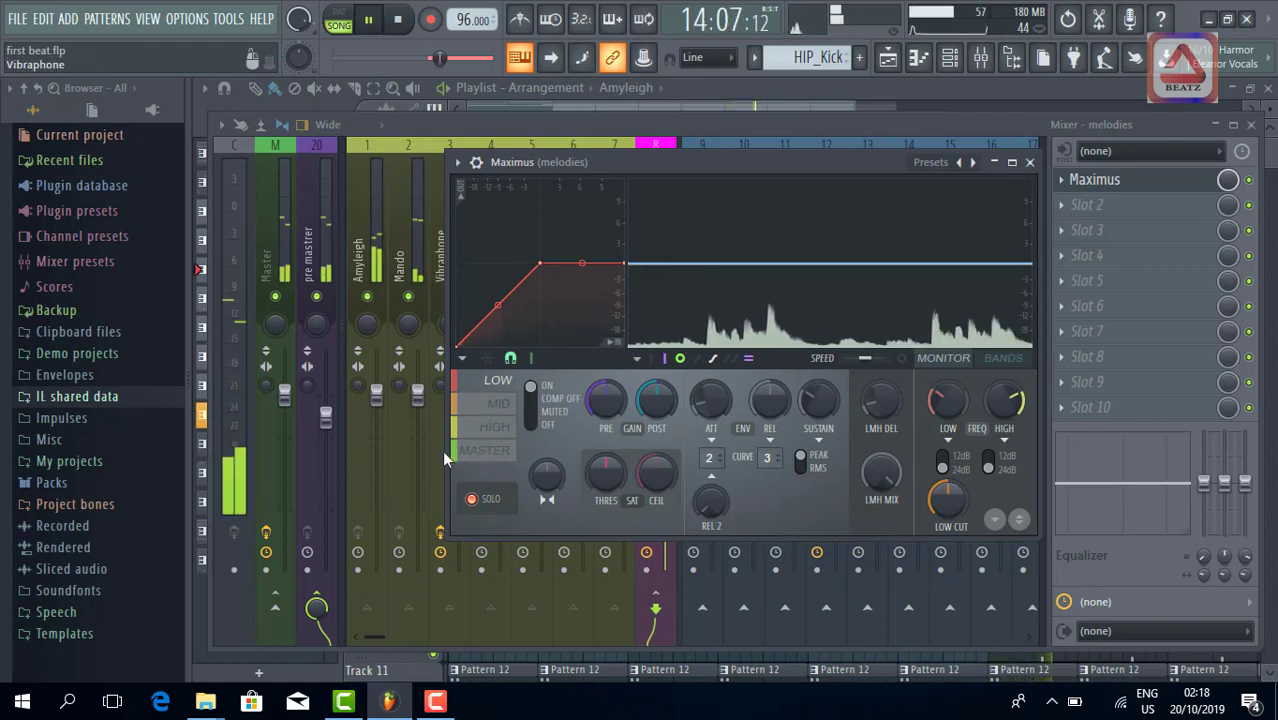
pyautogui.press('space')
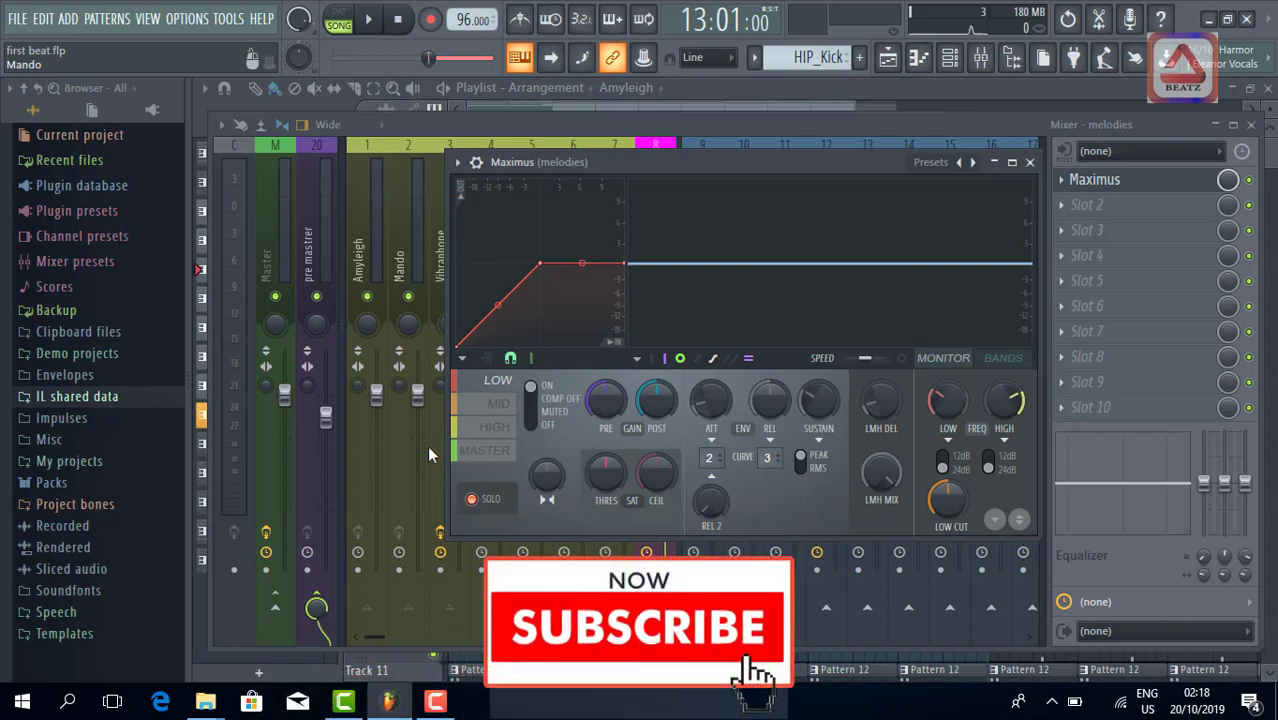
# Step: Audition the soloed mid band and the soloed high band in turn
pyautogui.click(500, 405)
pyautogui.press('space')
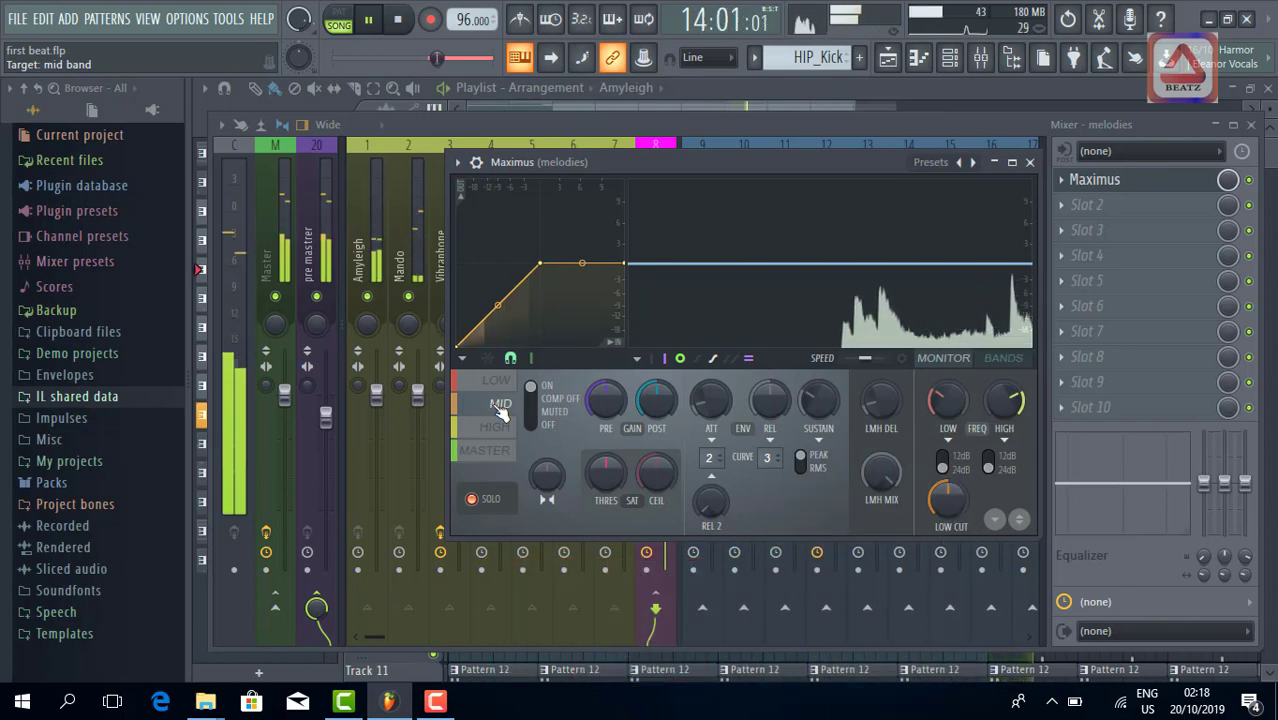
pyautogui.press('space')
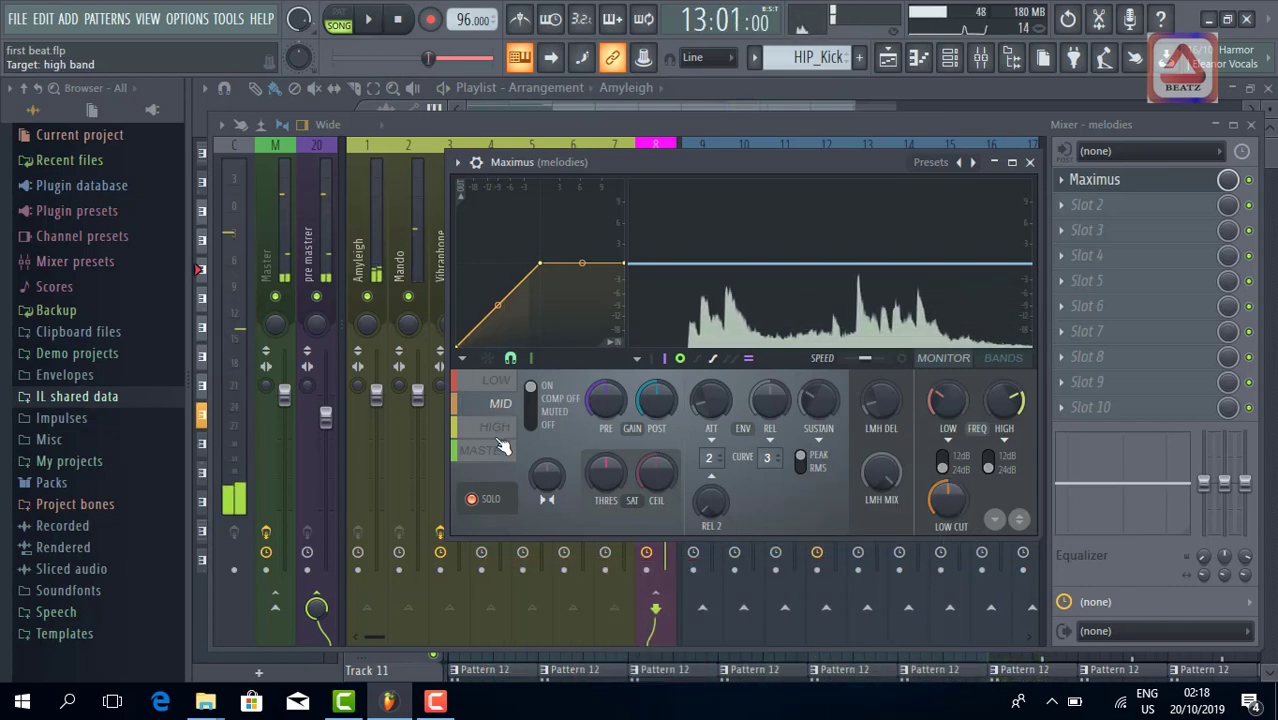
pyautogui.click(497, 428)
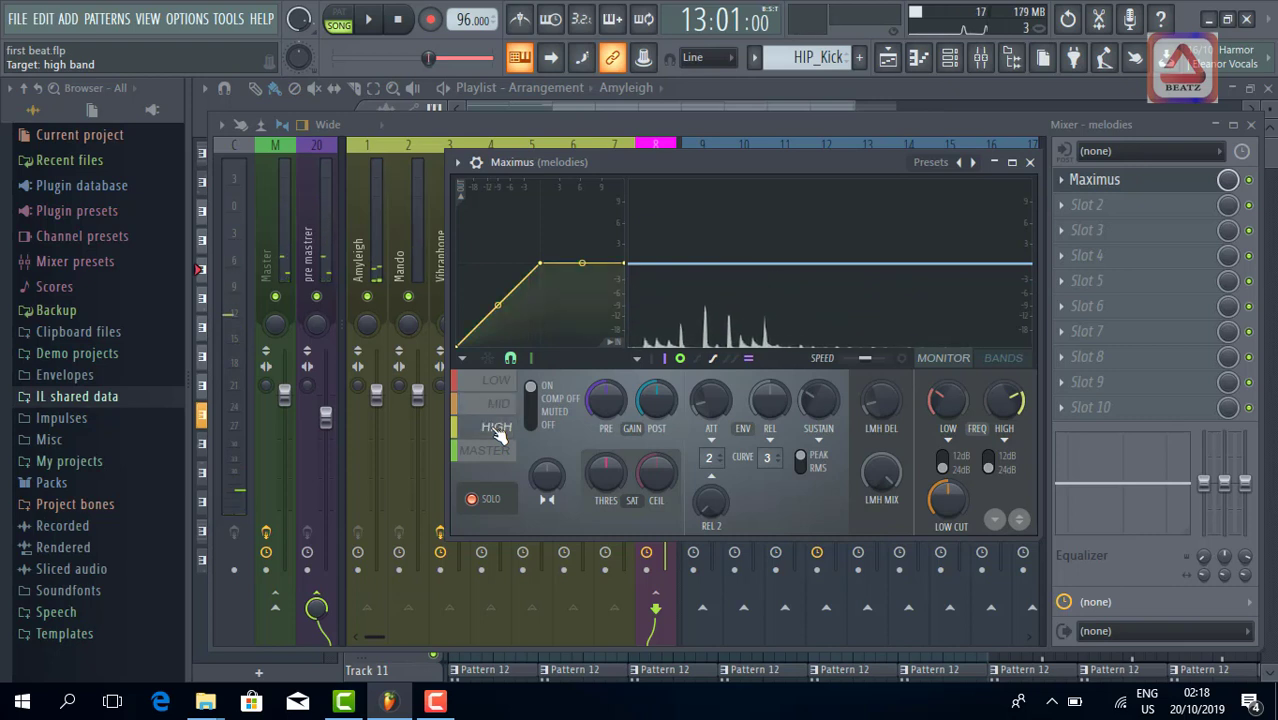
pyautogui.press('space')
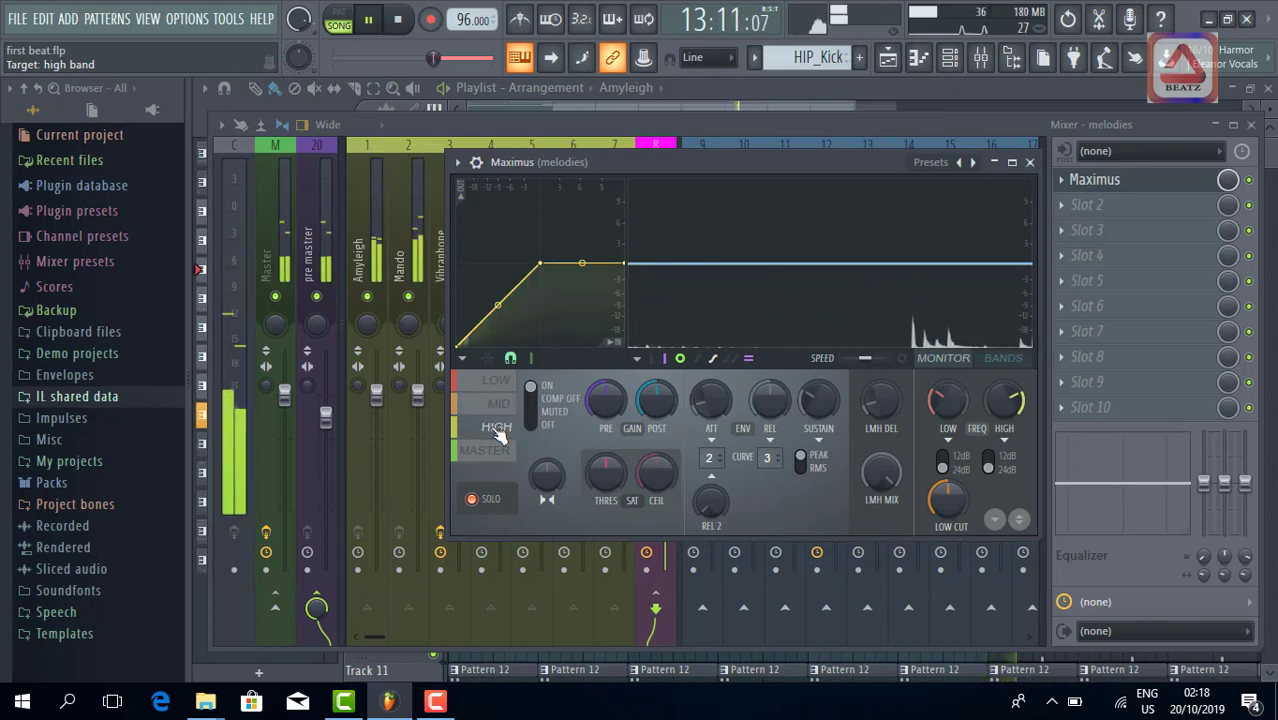
pyautogui.press('space')
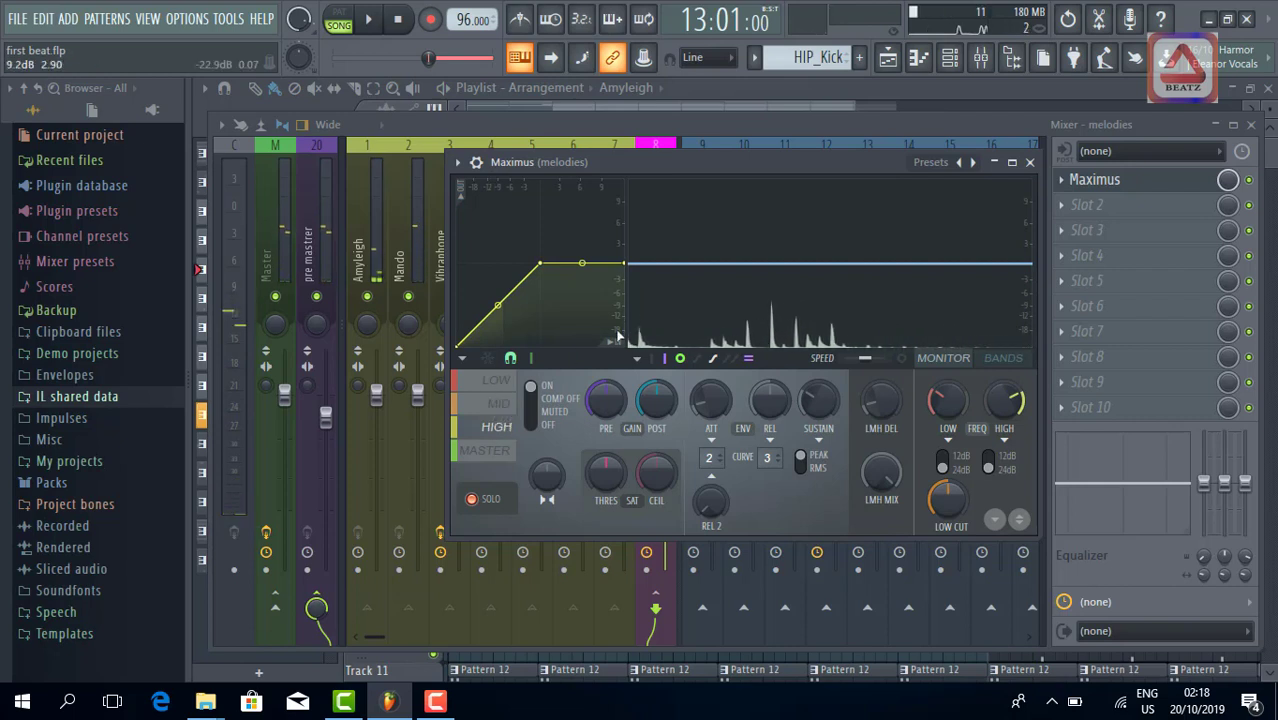
# Step: Turn the low band's stereo separation knob fully clockwise and play back the soloed low band
pyautogui.click(717, 288)
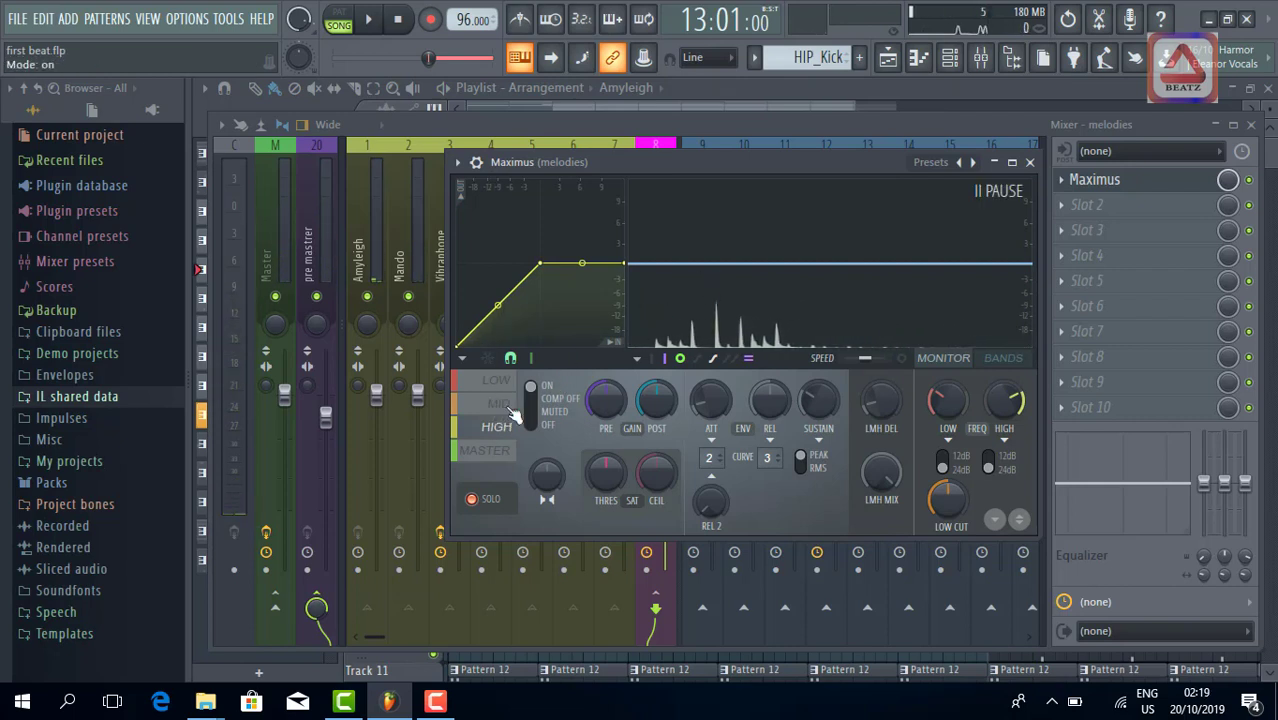
pyautogui.click(481, 389)
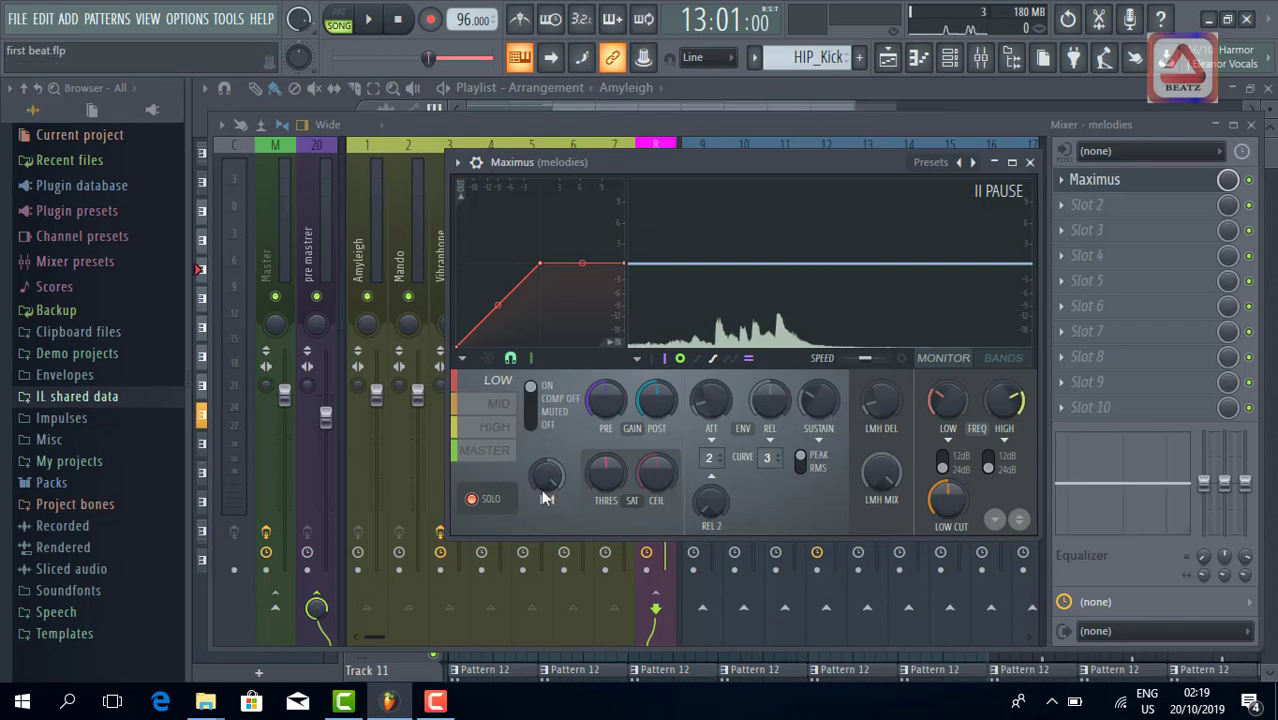
pyautogui.press('space')
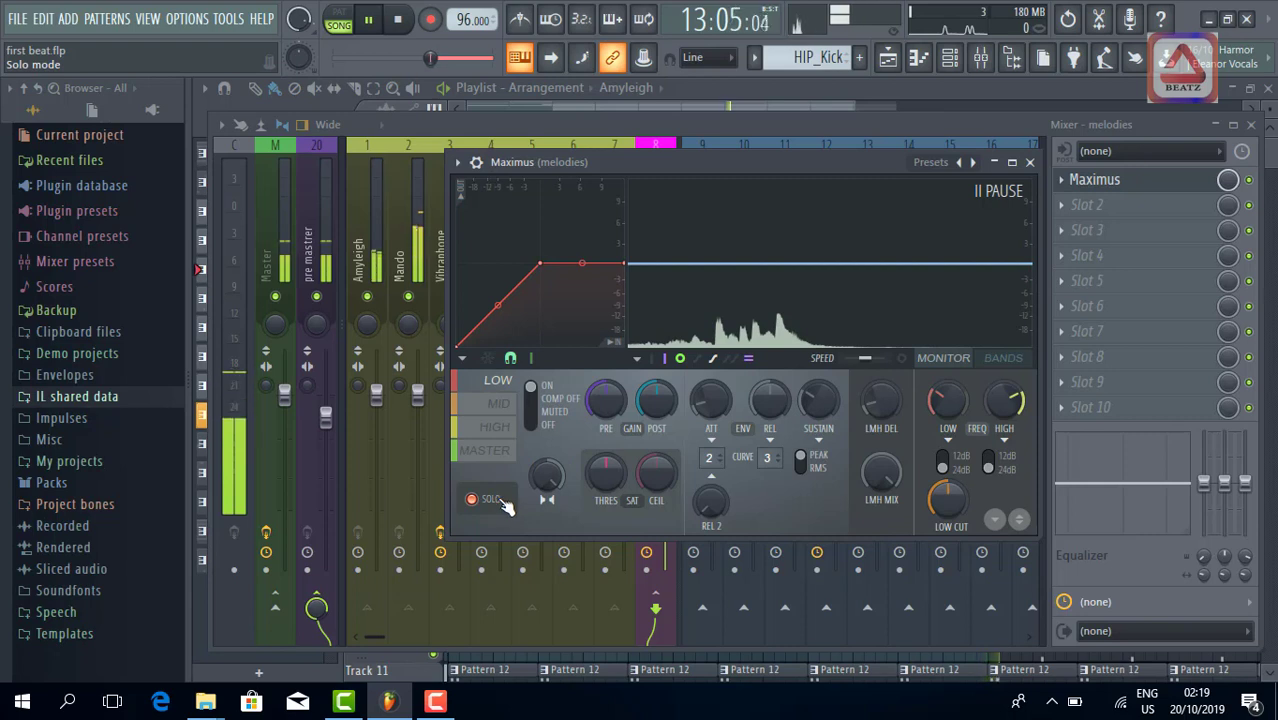
pyautogui.press('space')
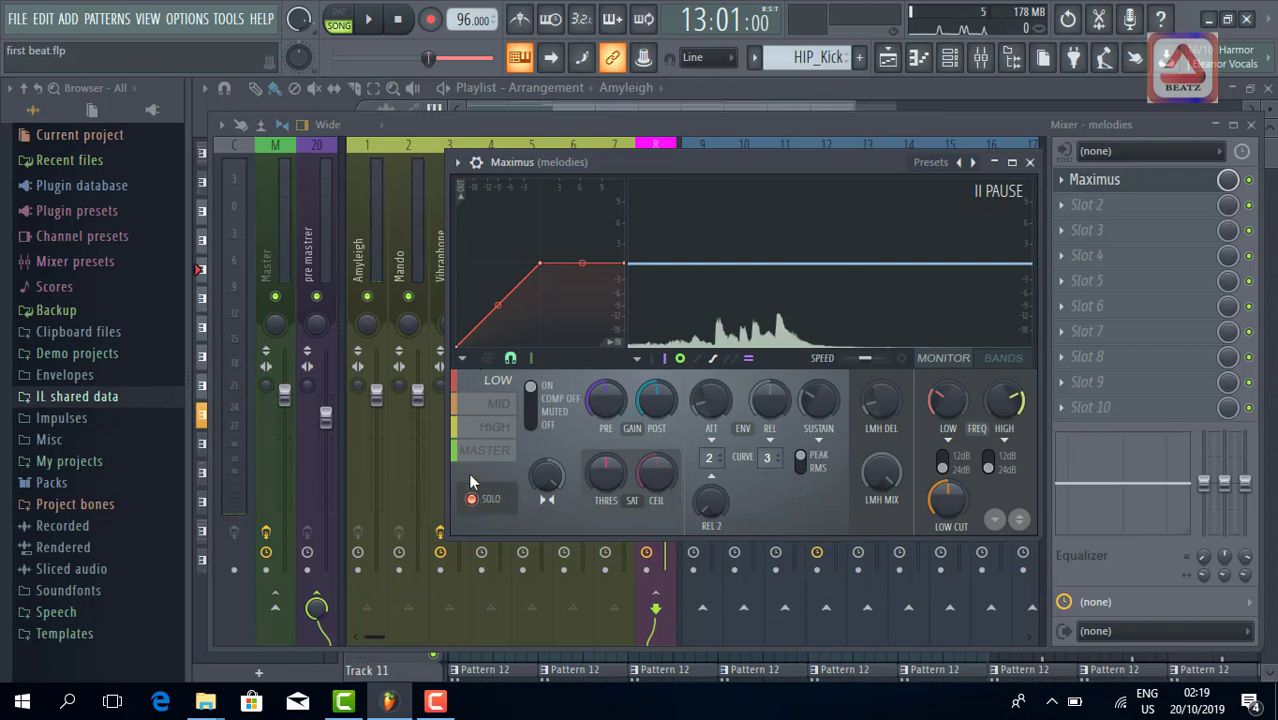
# Step: Set the mid band's stereo separation to 30% separated while auditioning the soloed mid band before and after the change
pyautogui.click(488, 414)
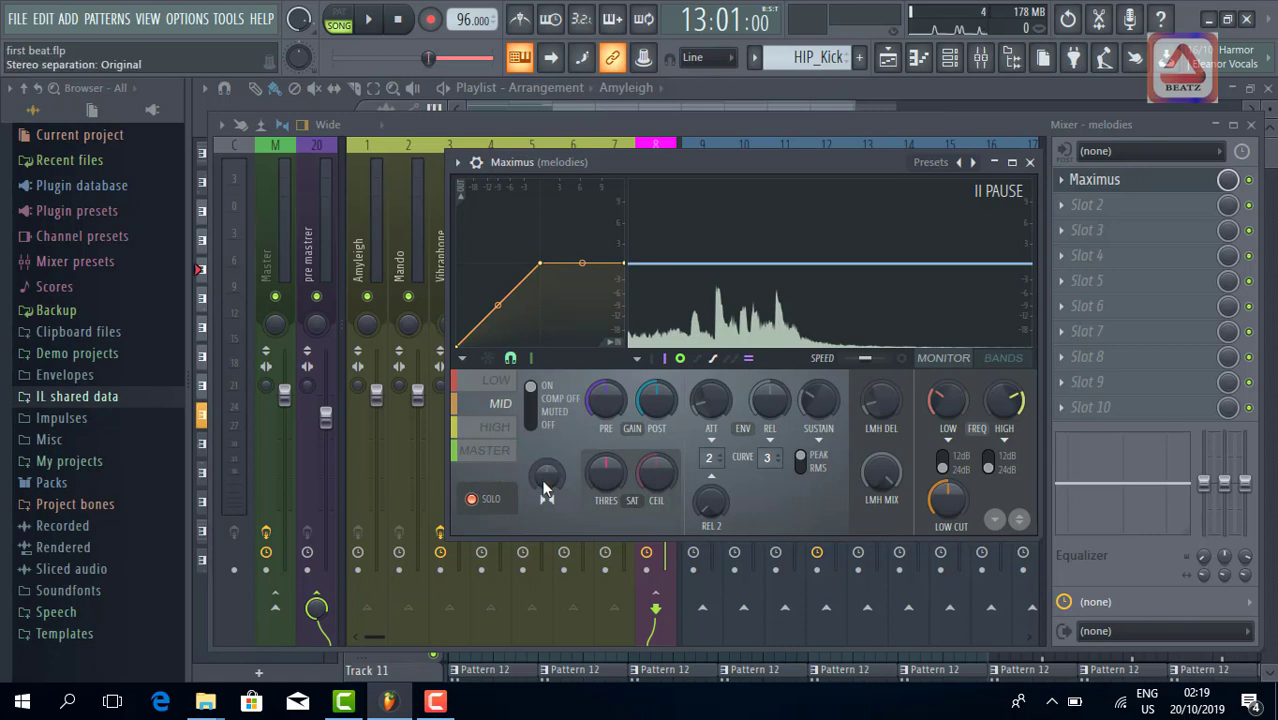
pyautogui.press('space')
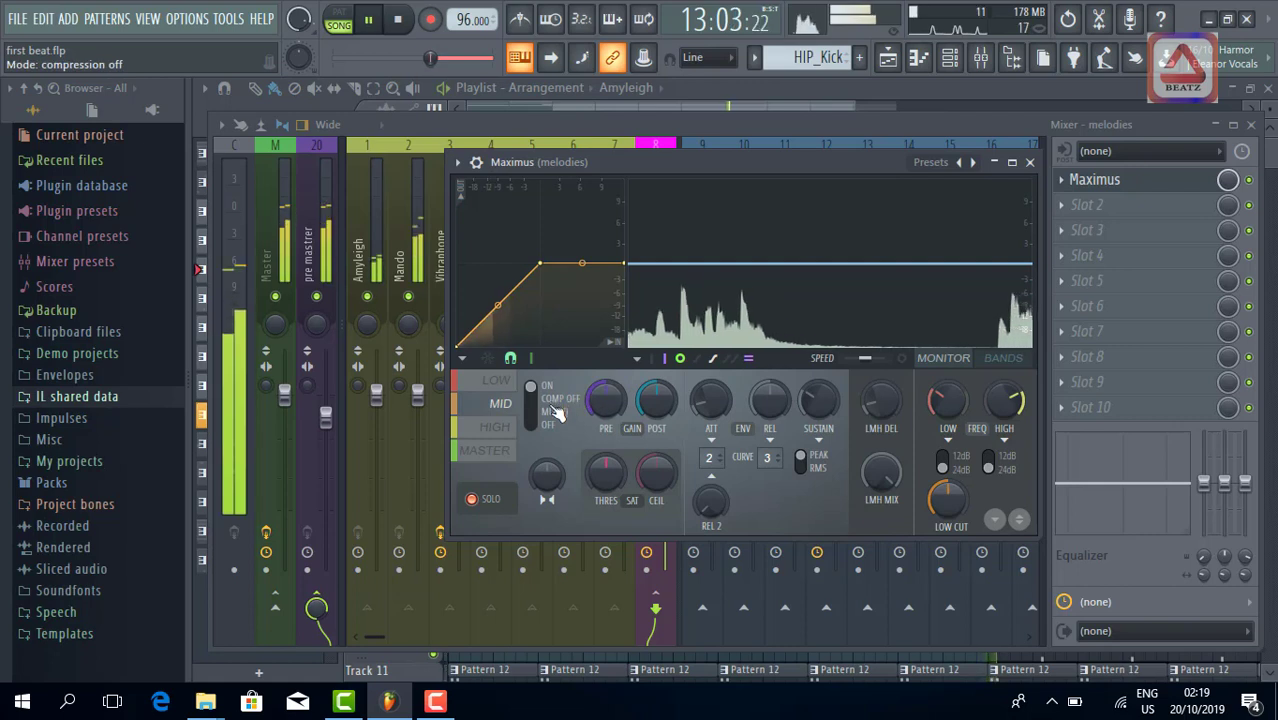
pyautogui.press('space')
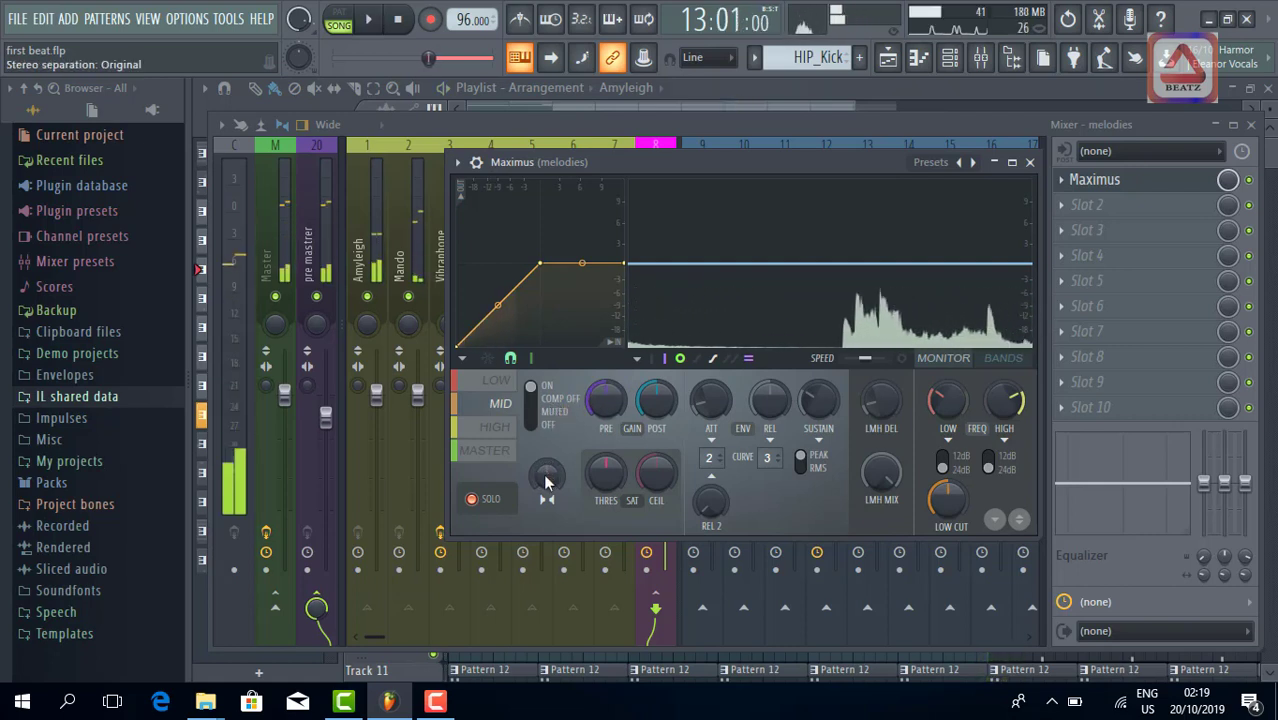
pyautogui.moveTo(545, 482); pyautogui.dragTo(545, 472)
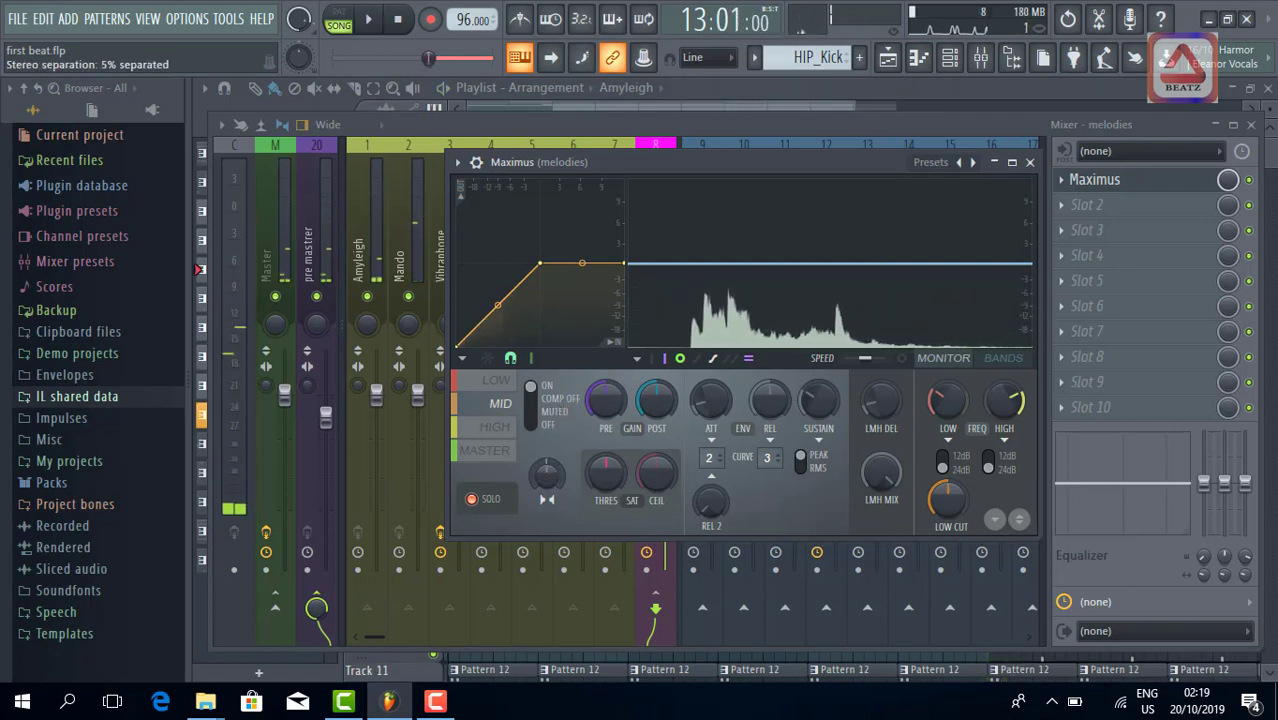
pyautogui.press('space')
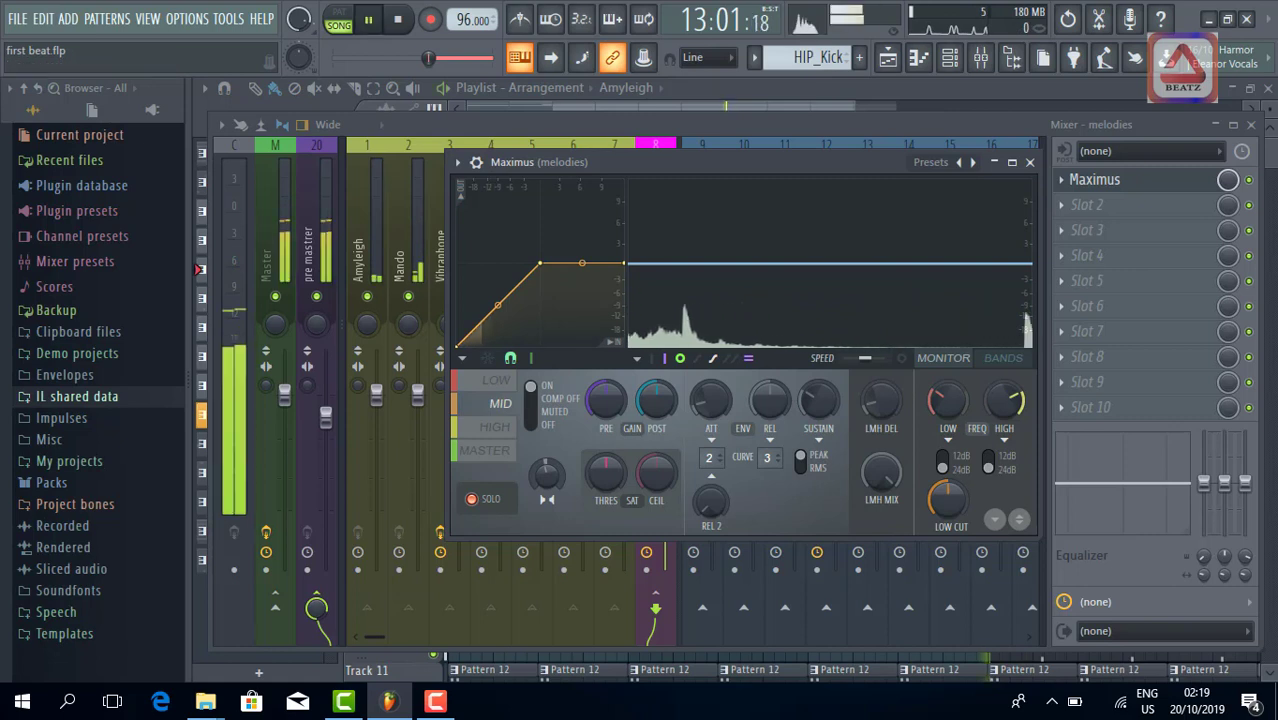
pyautogui.moveTo(545, 472)
pyautogui.mouseDown()
pyautogui.moveTo(545, 438)
pyautogui.moveTo(545, 484)
pyautogui.moveTo(545, 465)
pyautogui.mouseUp()
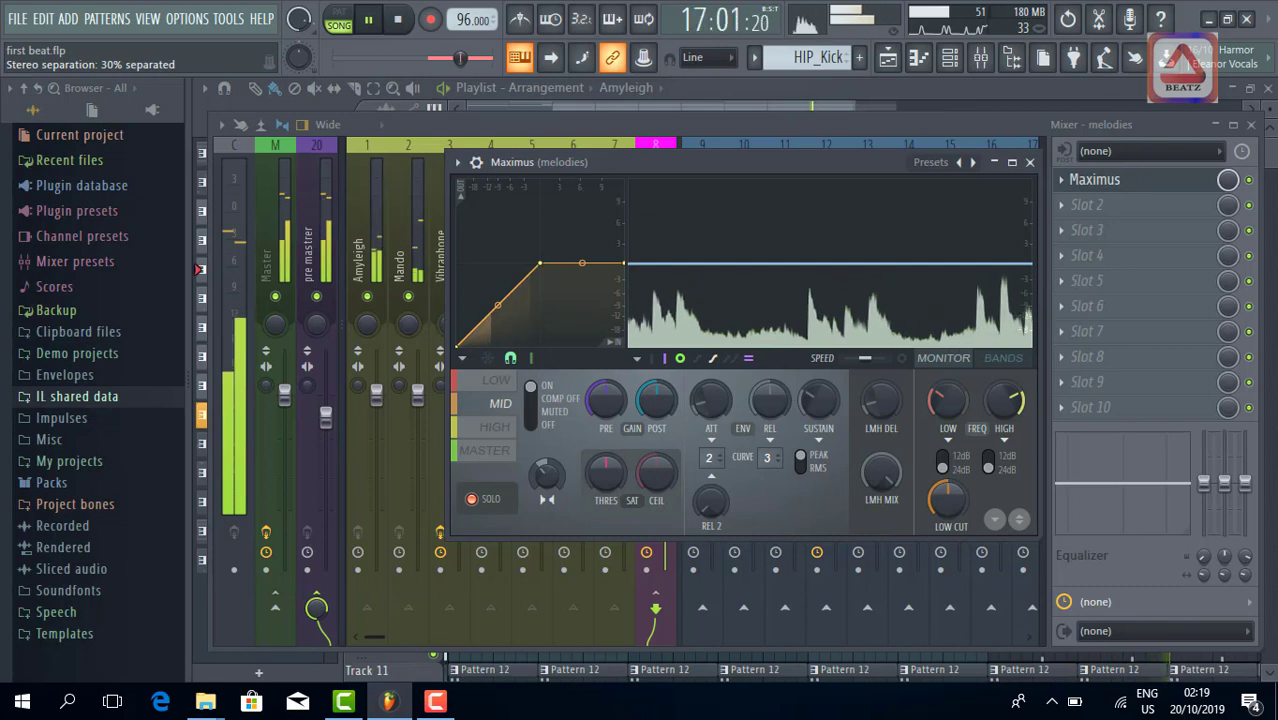
pyautogui.press('space')
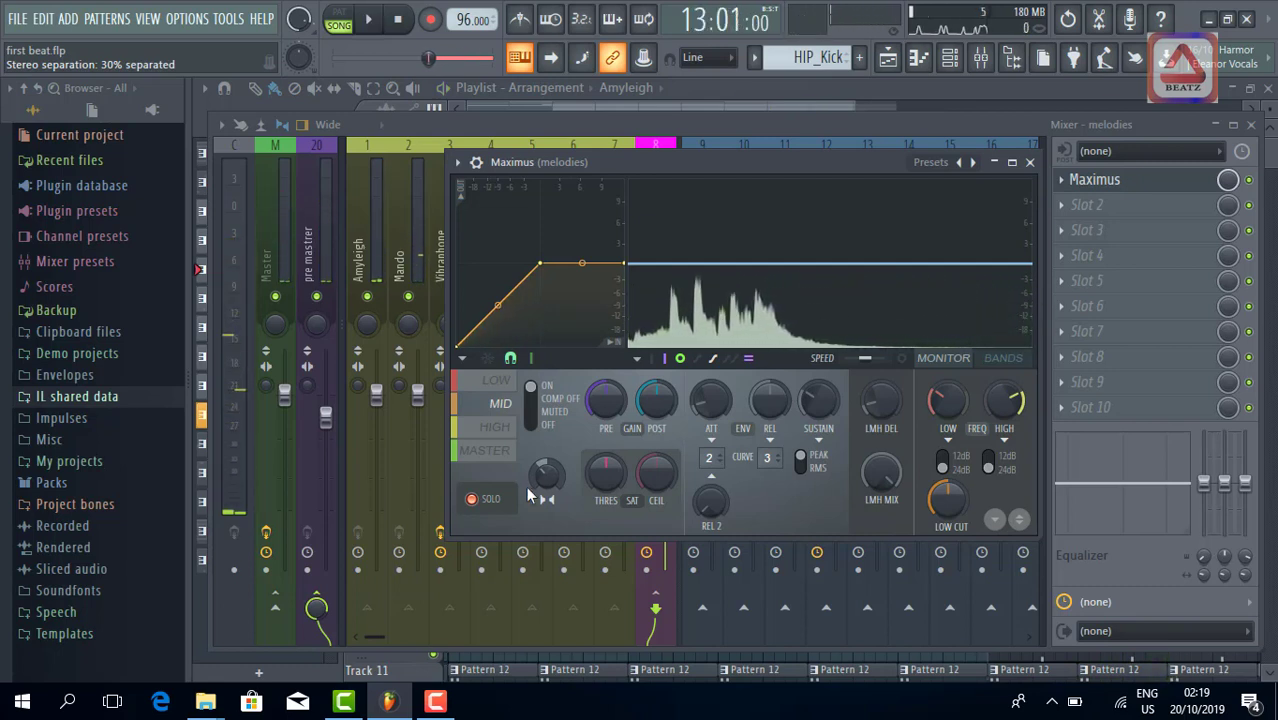
# Step: Turn off solo mode in Maximus with the master band selected and play back all the bands together
pyautogui.click(502, 428)
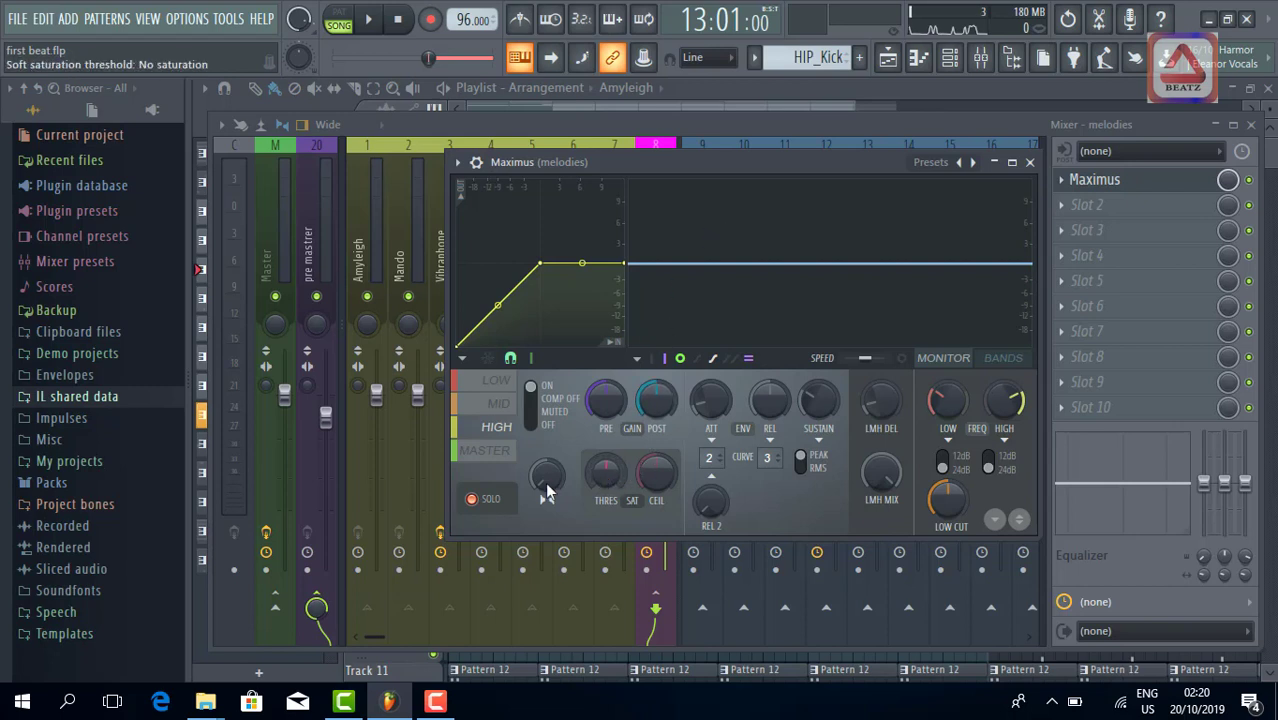
pyautogui.click(500, 455)
pyautogui.click(474, 499)
pyautogui.press('space')
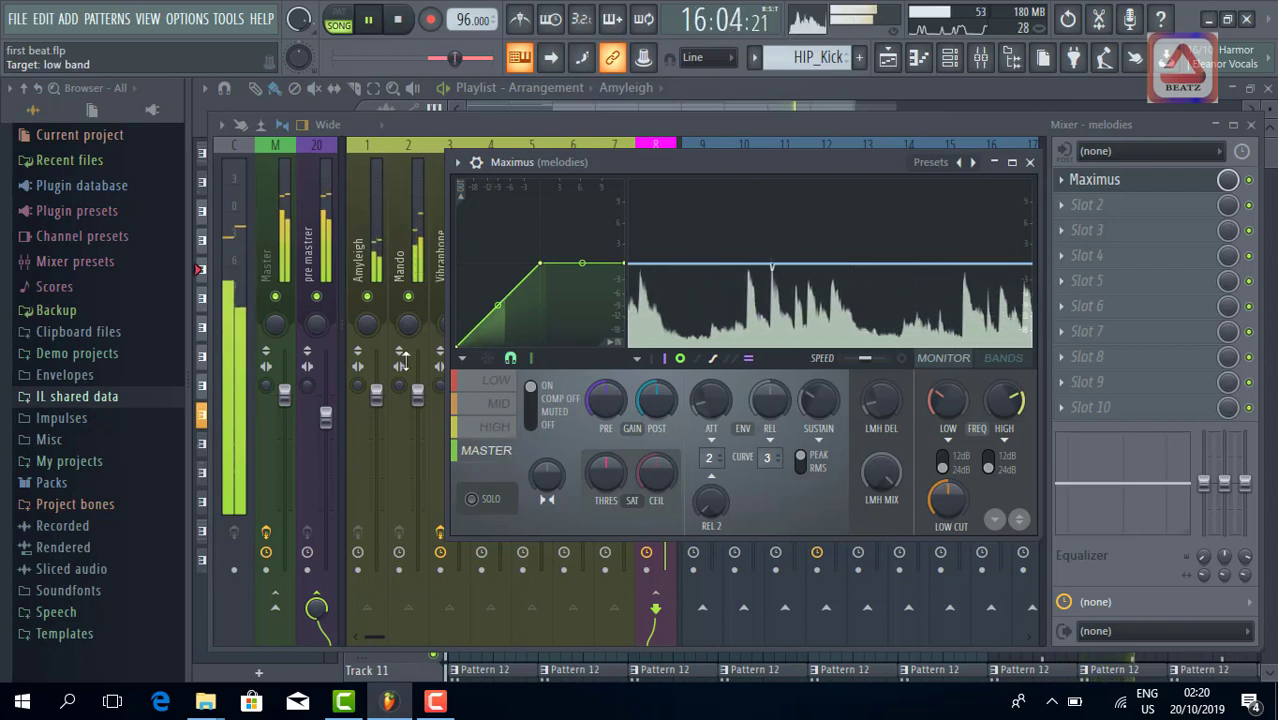
pyautogui.press('space')
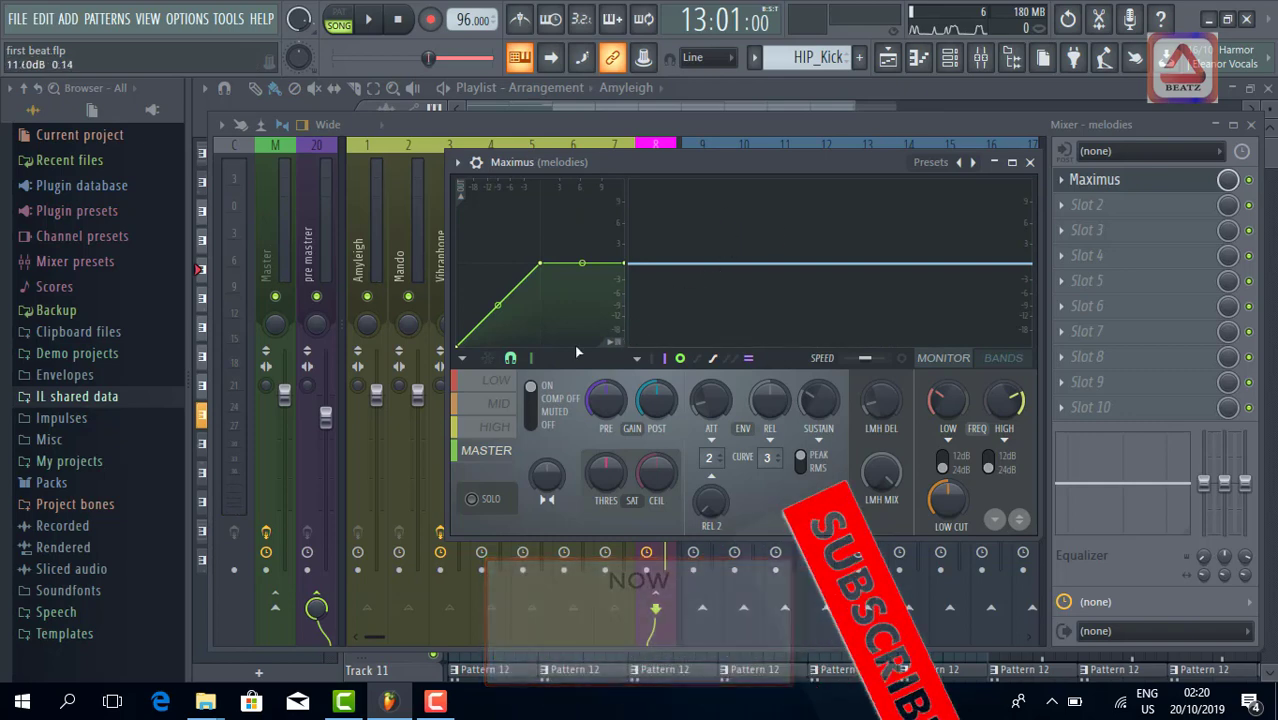
# Step: Lower the mid band's post gain slightly and play back the melodies to audition the change
pyautogui.click(495, 415)
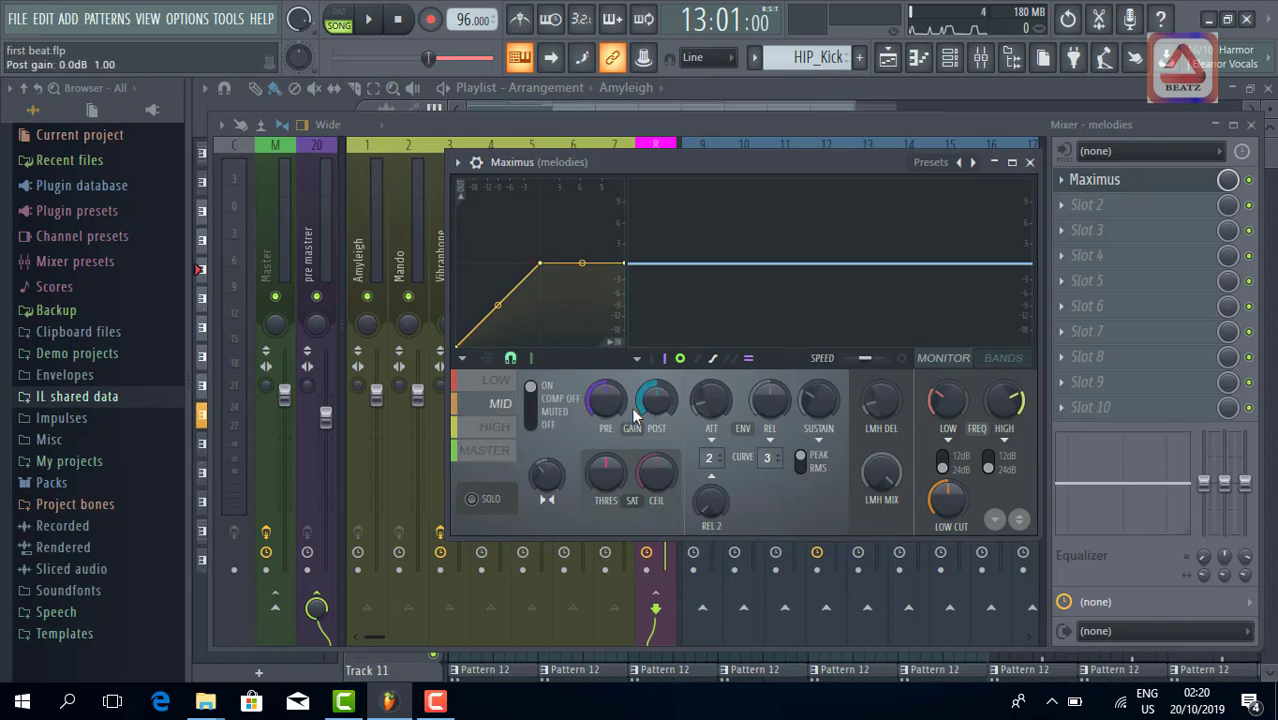
pyautogui.press('space')
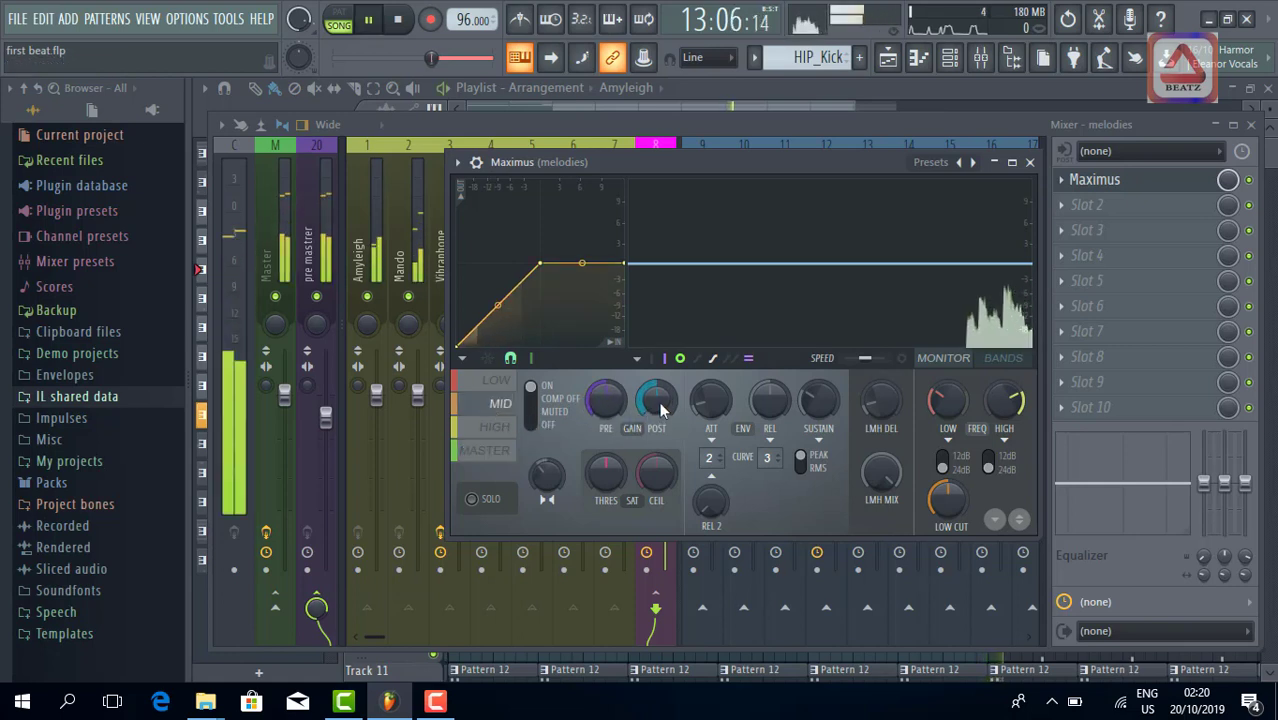
pyautogui.press('space')
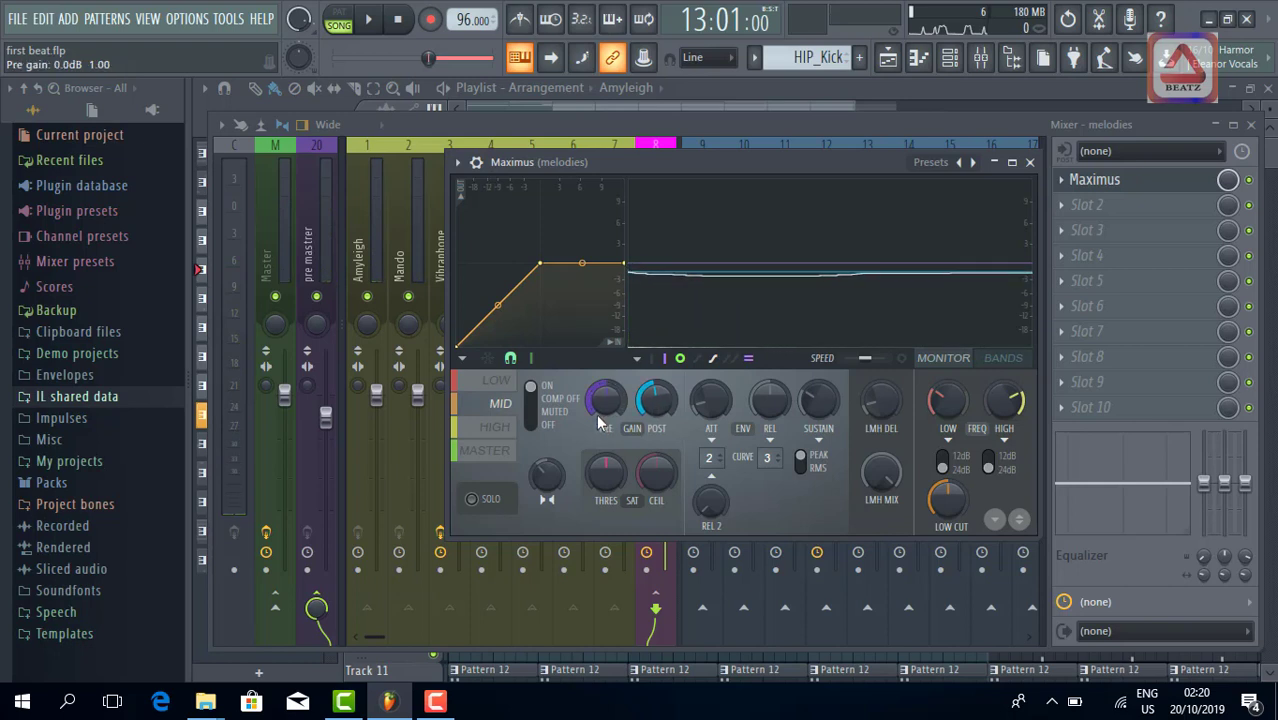
pyautogui.press('space')
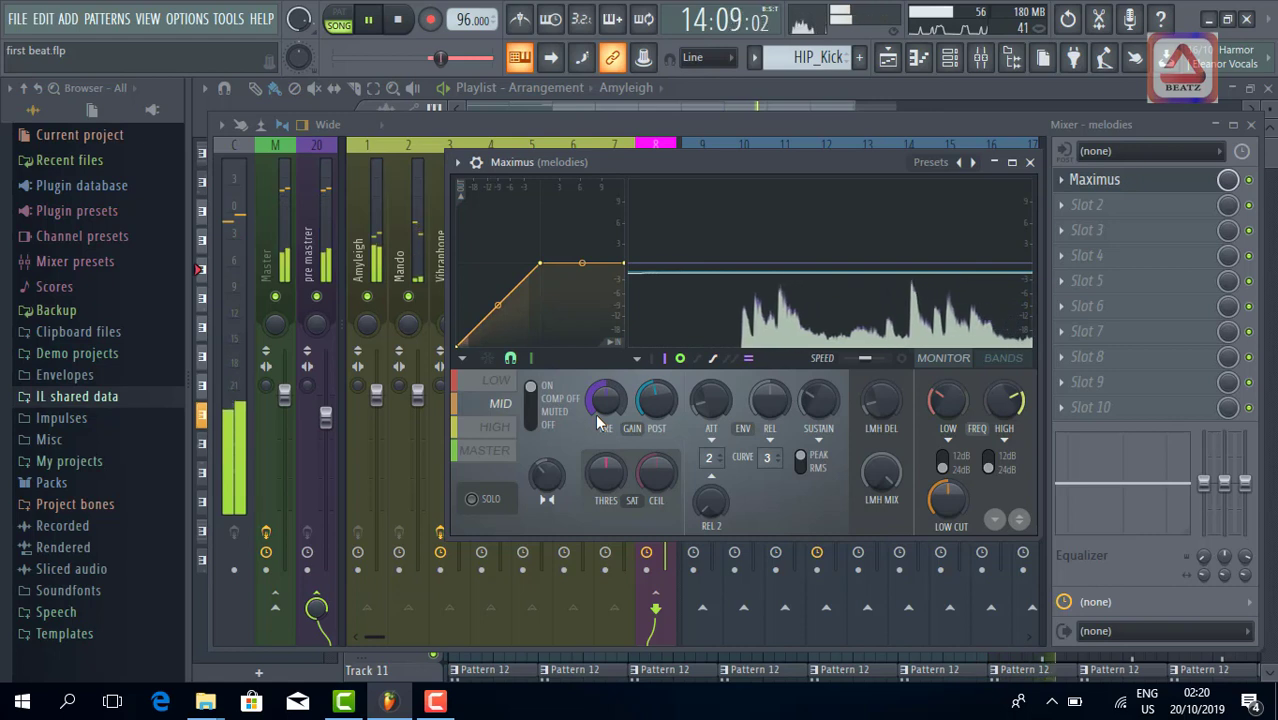
pyautogui.press('space')
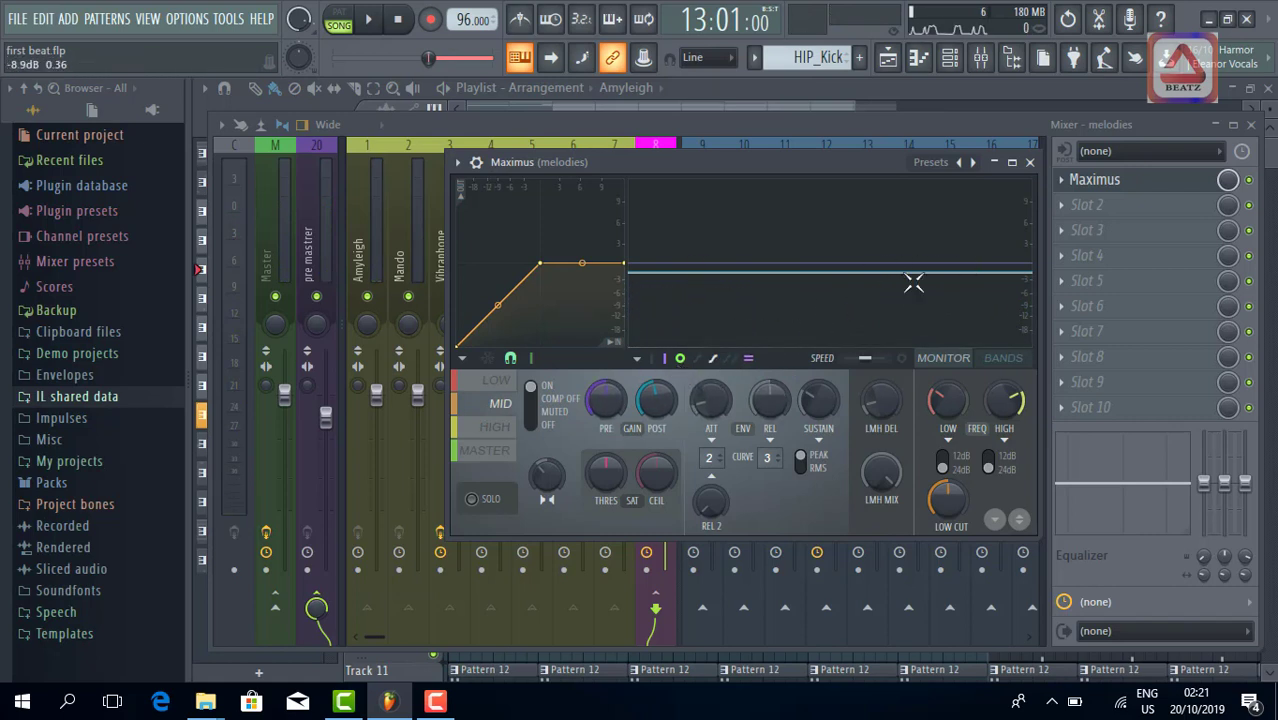
# Step: Close Maximus, unmute the other mixer tracks and play back the full mix
pyautogui.click(1030, 163)
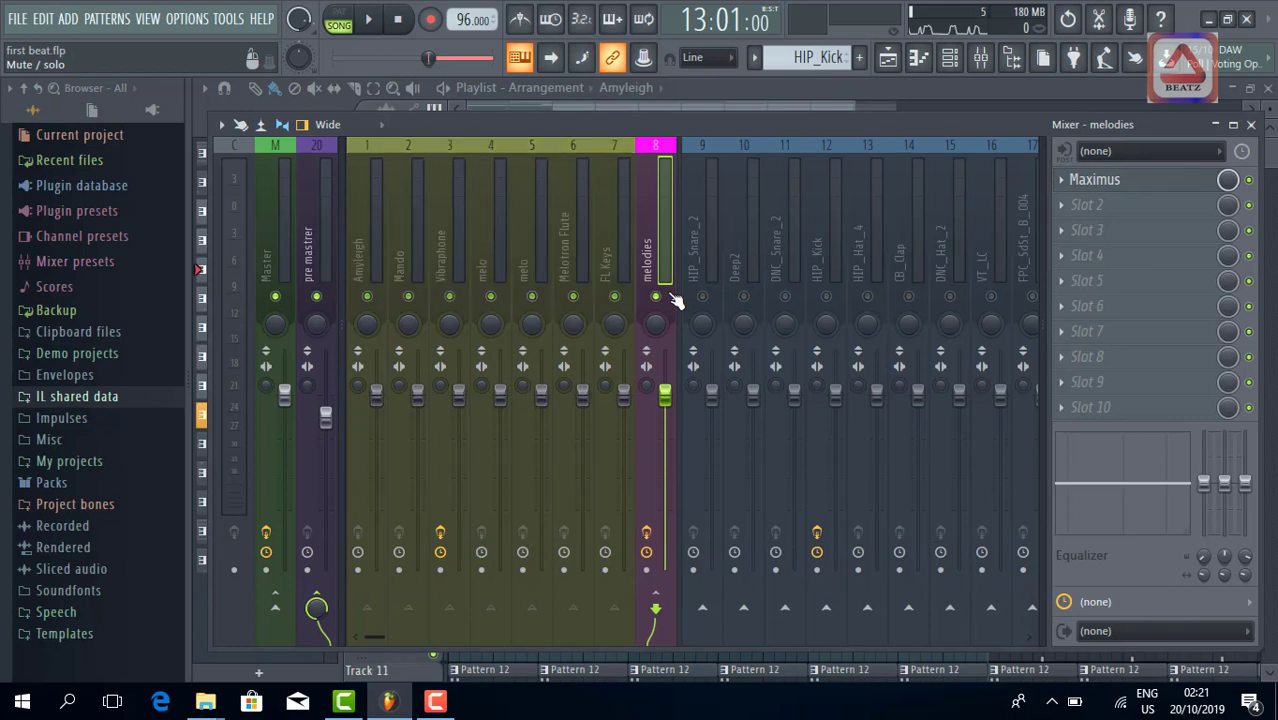
pyautogui.press('space')
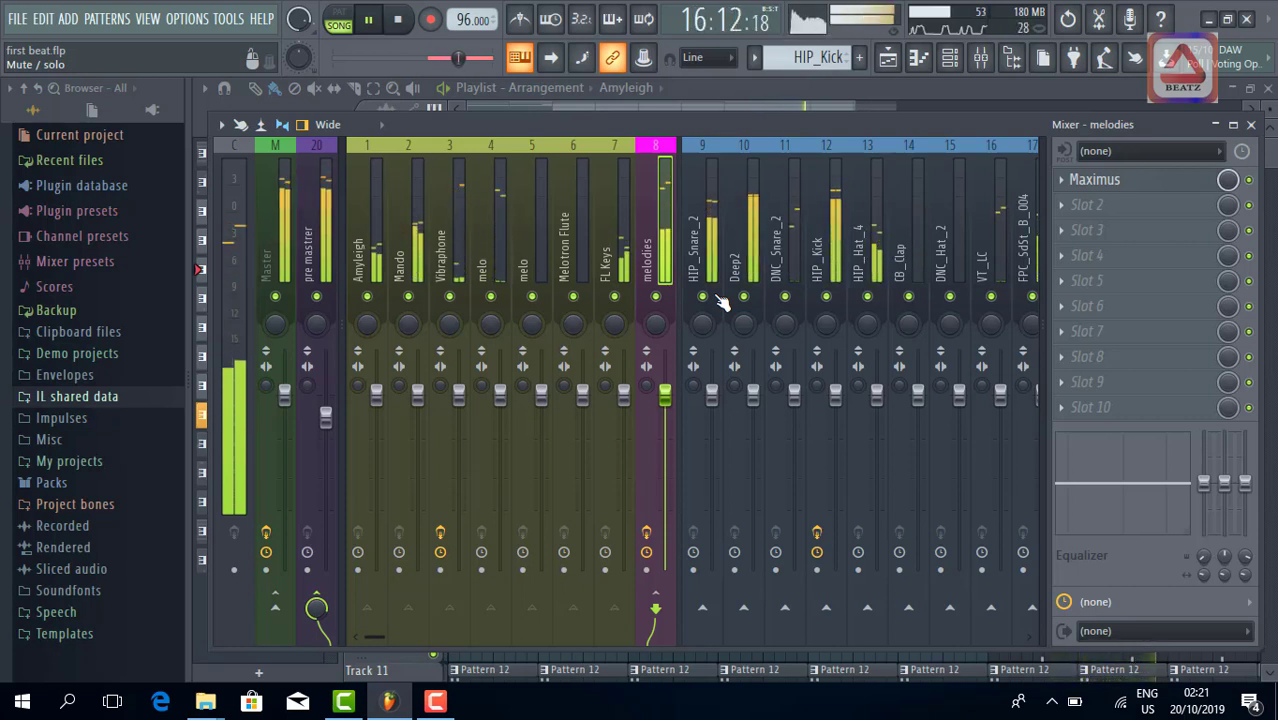
pyautogui.press('space')
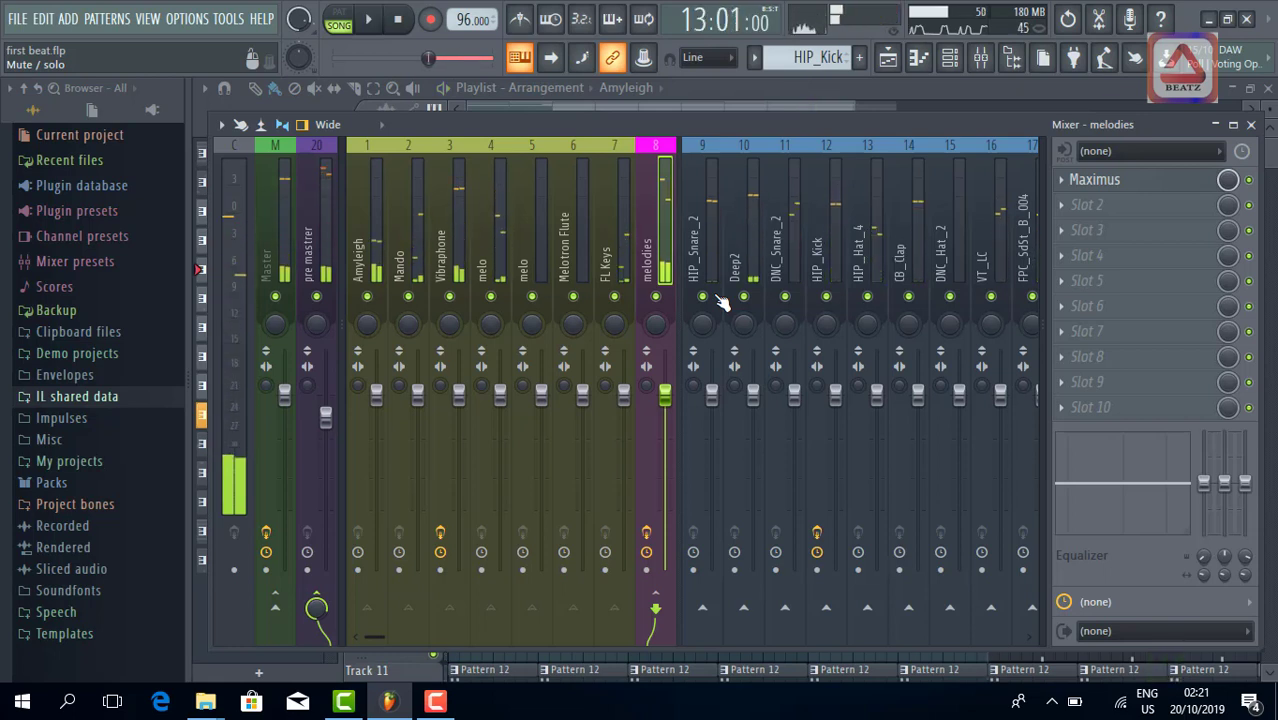